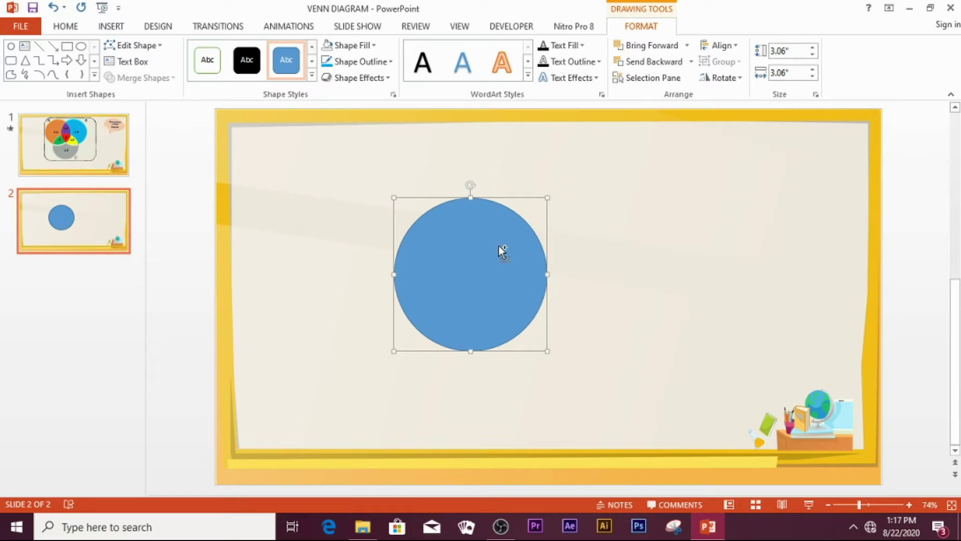
Duplicate the blue circle twice and arrange the three into a two-over-one overlapping Venn layout.
key(ctrl+d)
key(ctrl+d)
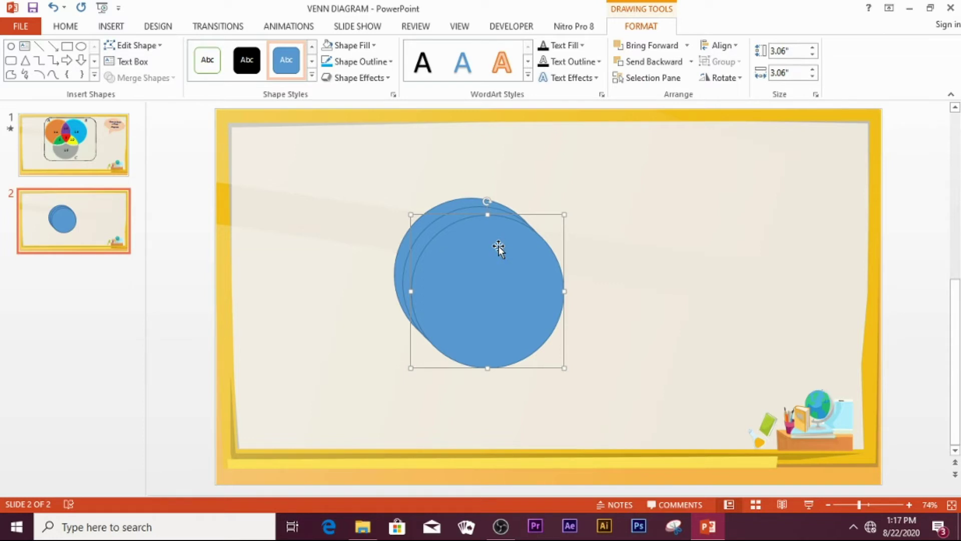
click(734, 47)
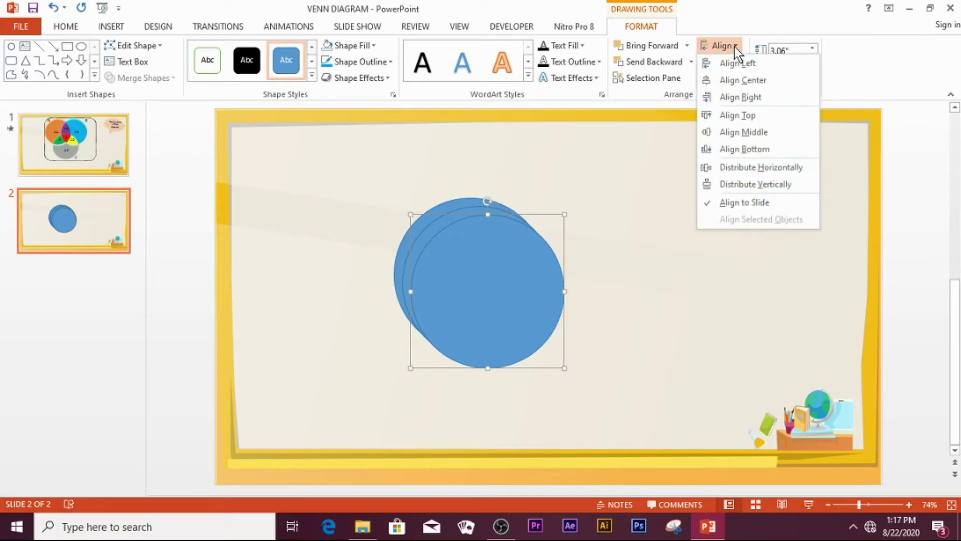
click(743, 167)
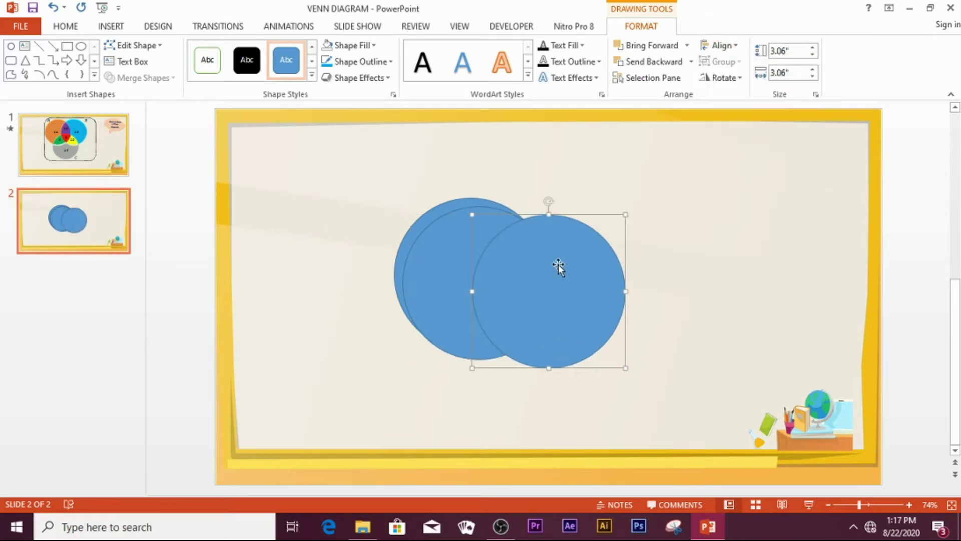
mouse_move(557, 264)
mouse_down()
mouse_move(543, 242)
mouse_move(551, 248)
mouse_up()
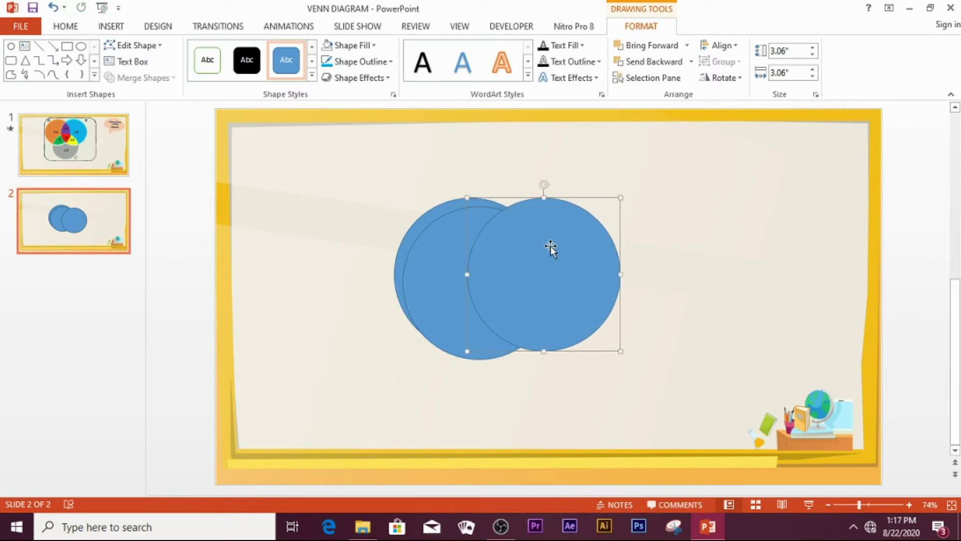
drag(450, 232, 476, 290)
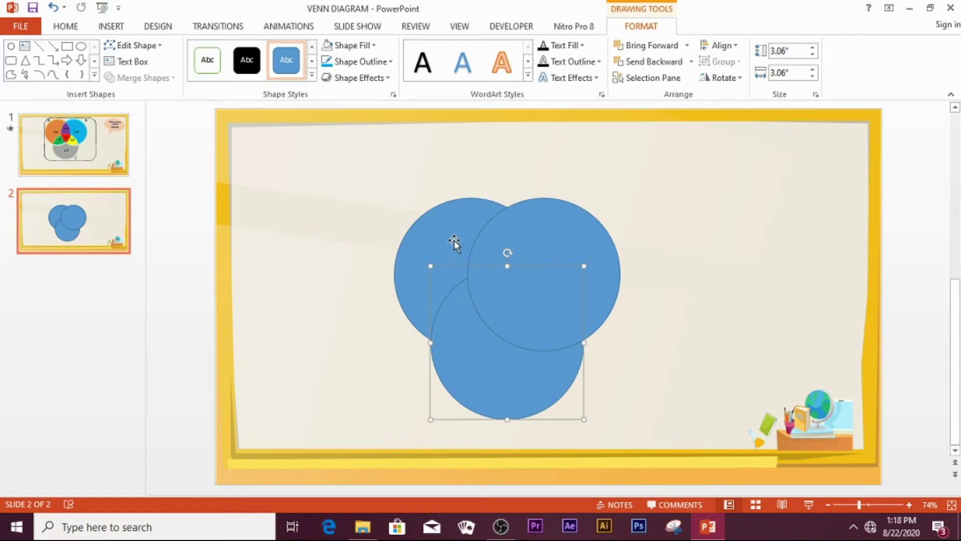
Select all three circles together.
click(454, 243)
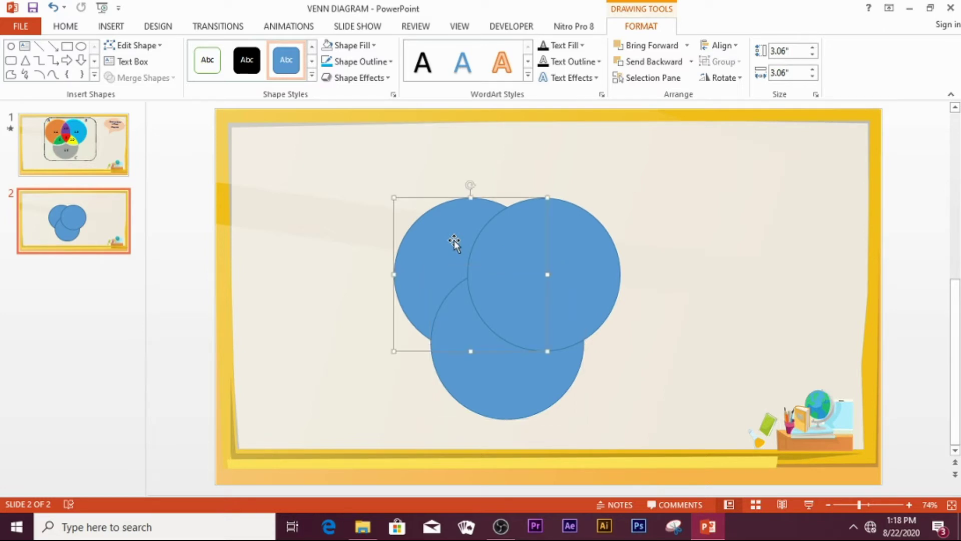
shift+click(573, 242)
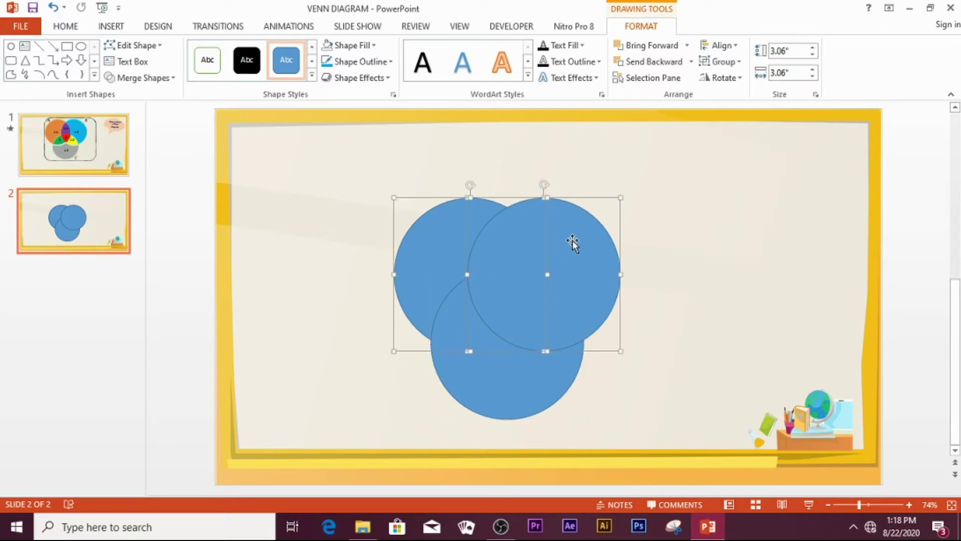
shift+click(511, 365)
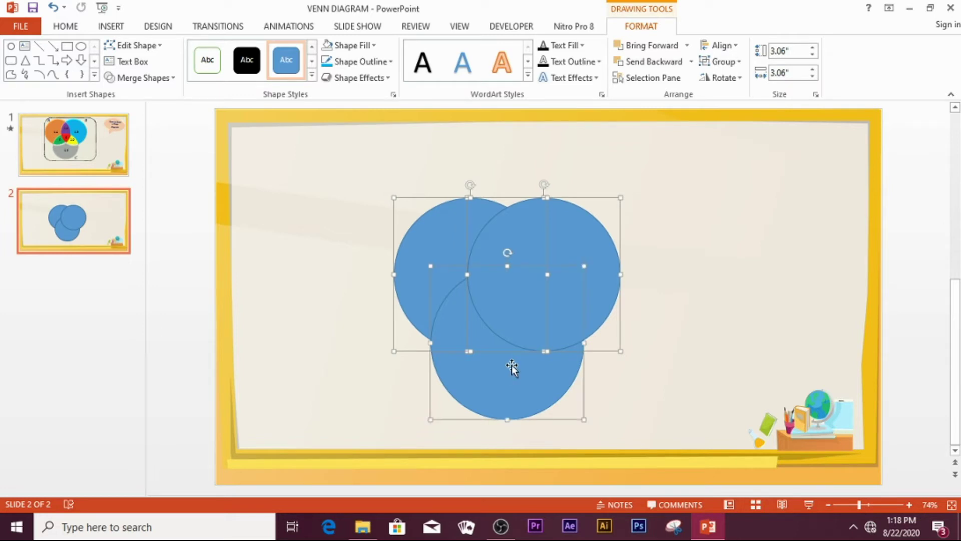
Remove the circles' fill and give them dark blue outlines.
click(374, 46)
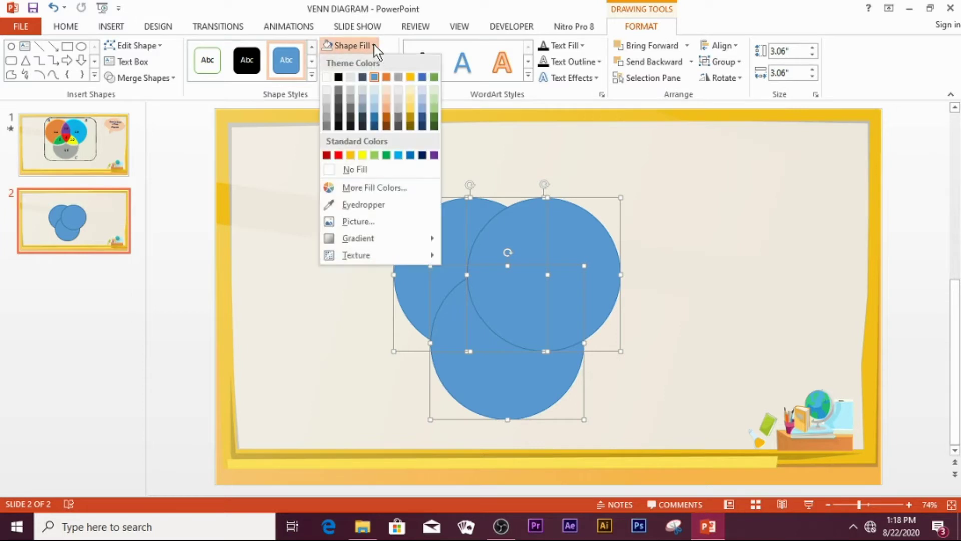
click(347, 170)
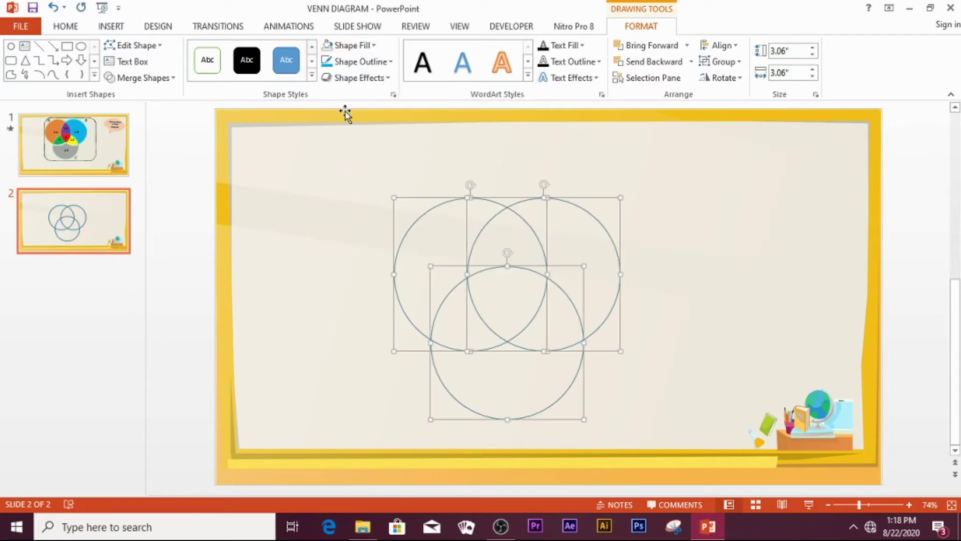
click(386, 60)
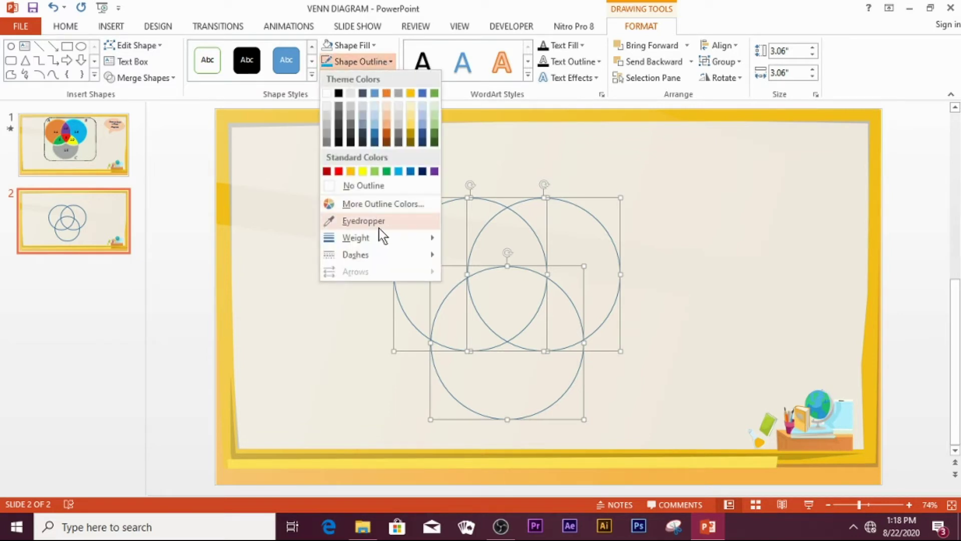
mouse_move(387, 244)
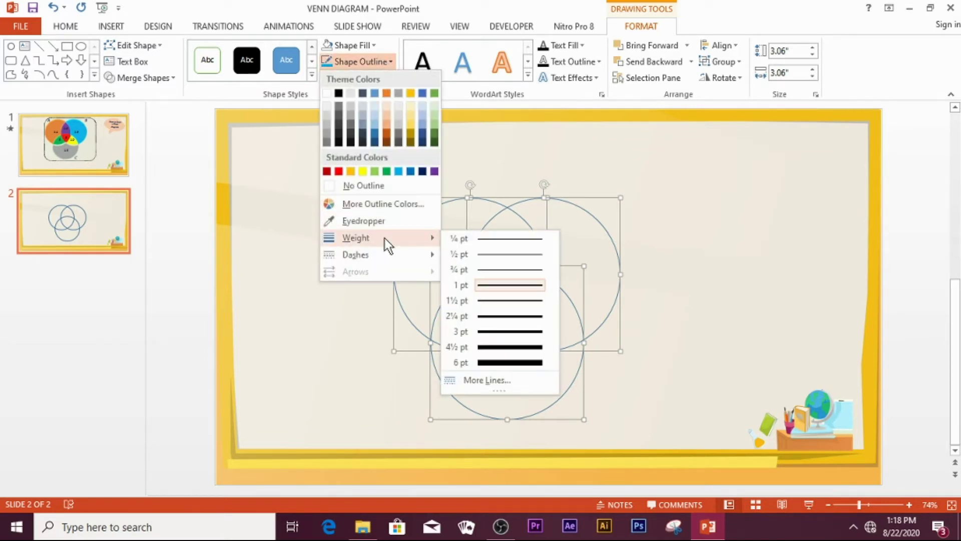
click(421, 172)
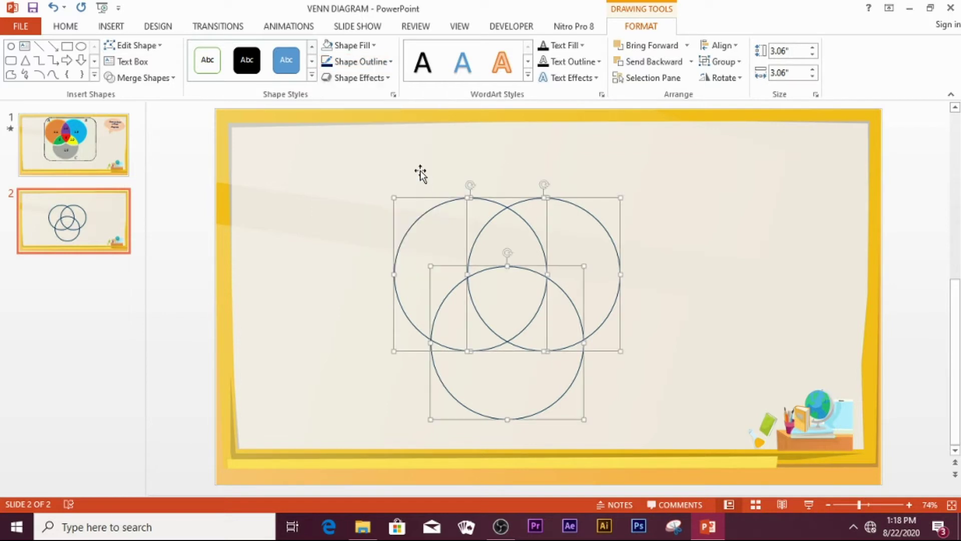
Set the outline weight to 1½ pt and move the diagram higher on the slide.
click(385, 61)
mouse_move(366, 235)
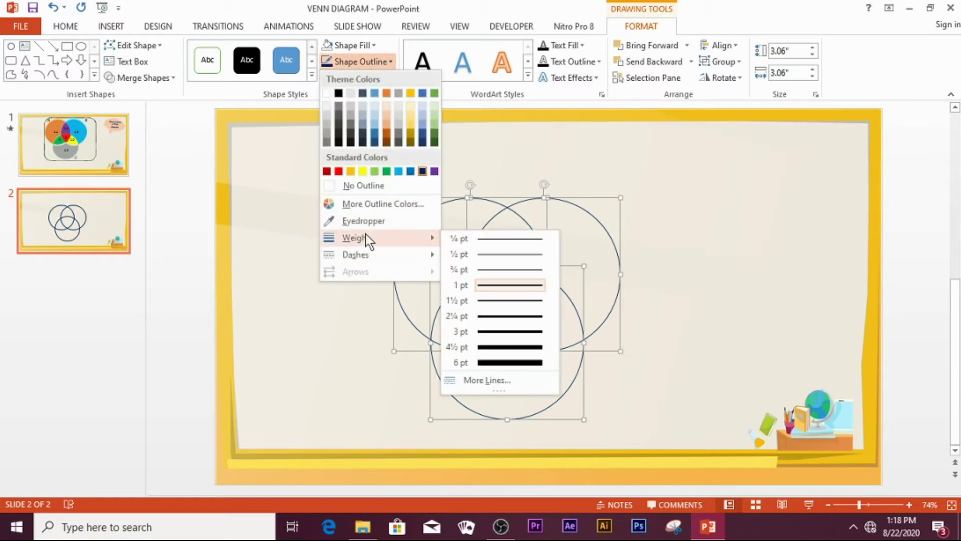
click(510, 300)
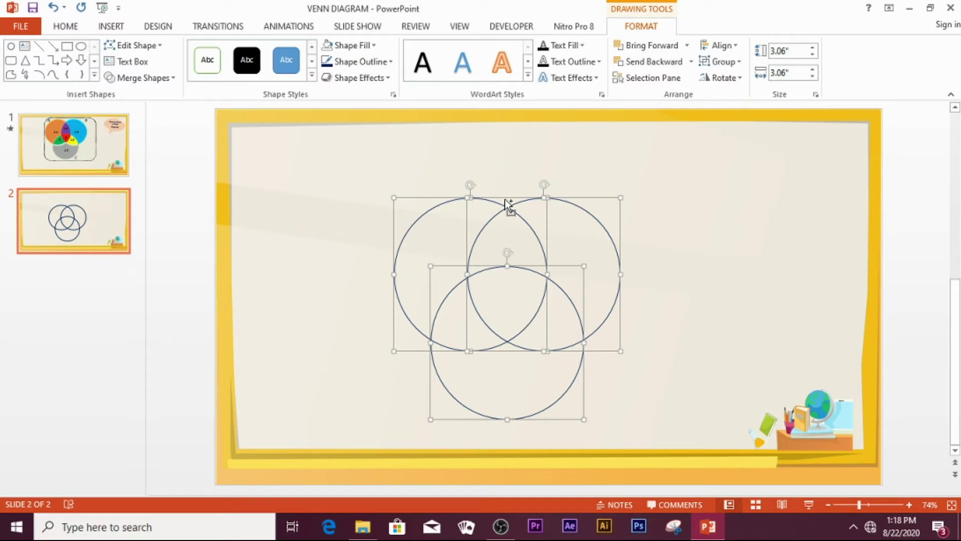
drag(507, 200, 521, 162)
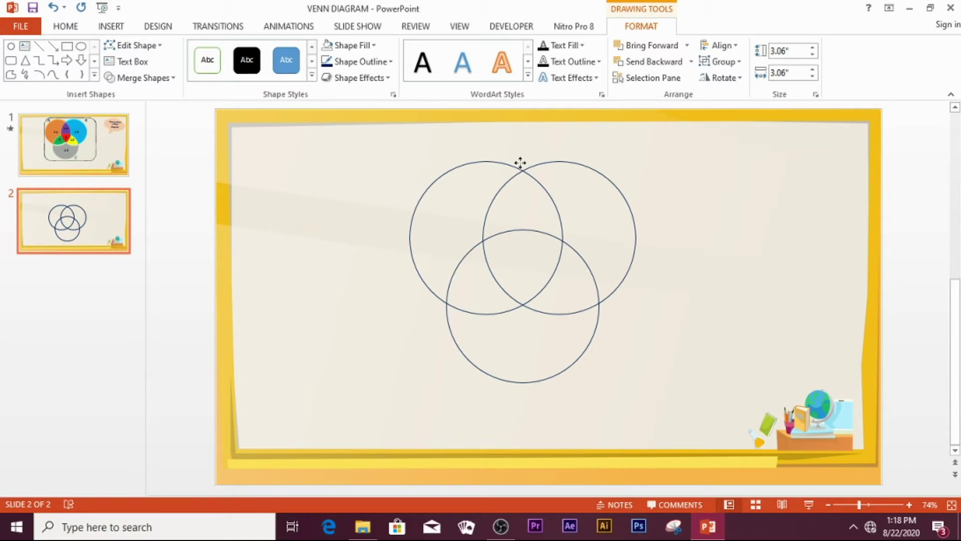
drag(520, 162, 515, 158)
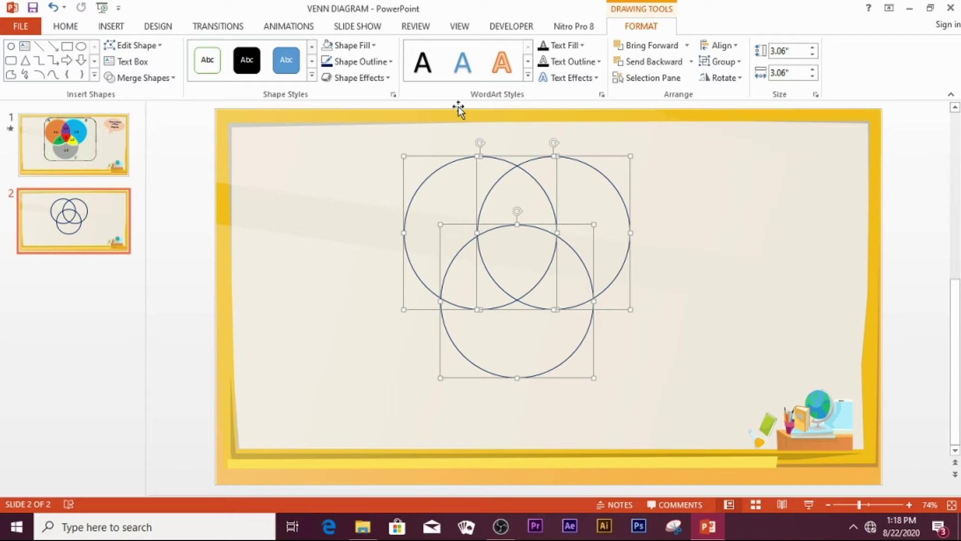
Apply Merge Shapes > Fragment to the three circles, then deselect the pieces.
click(173, 78)
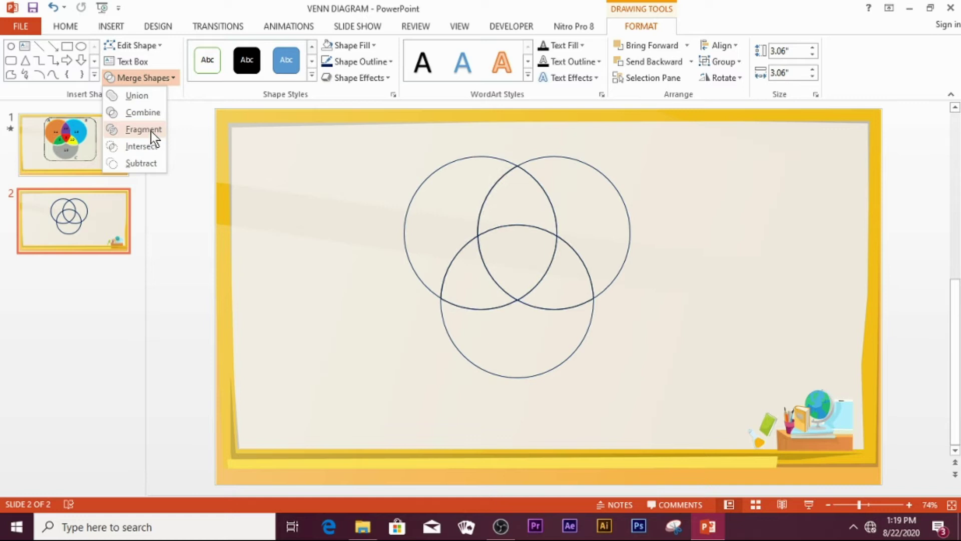
click(151, 129)
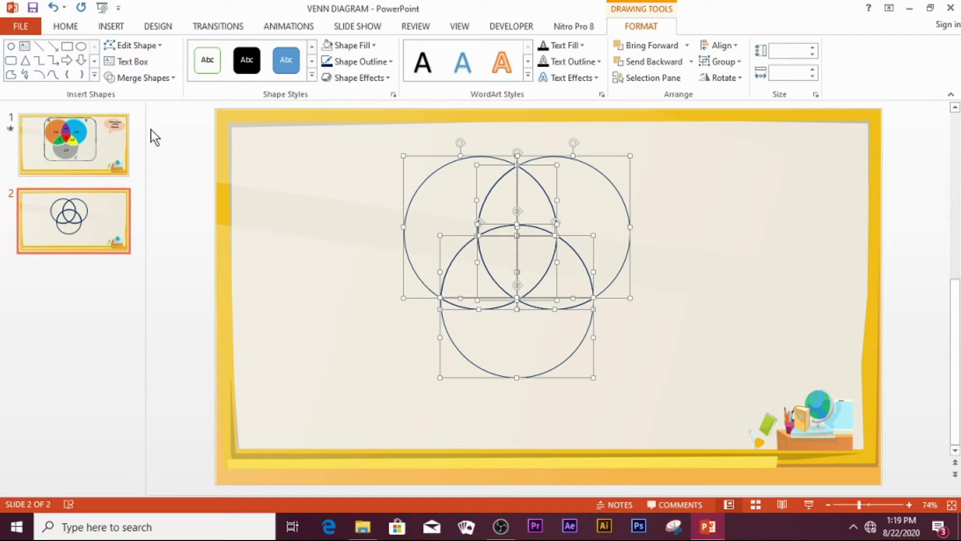
click(709, 221)
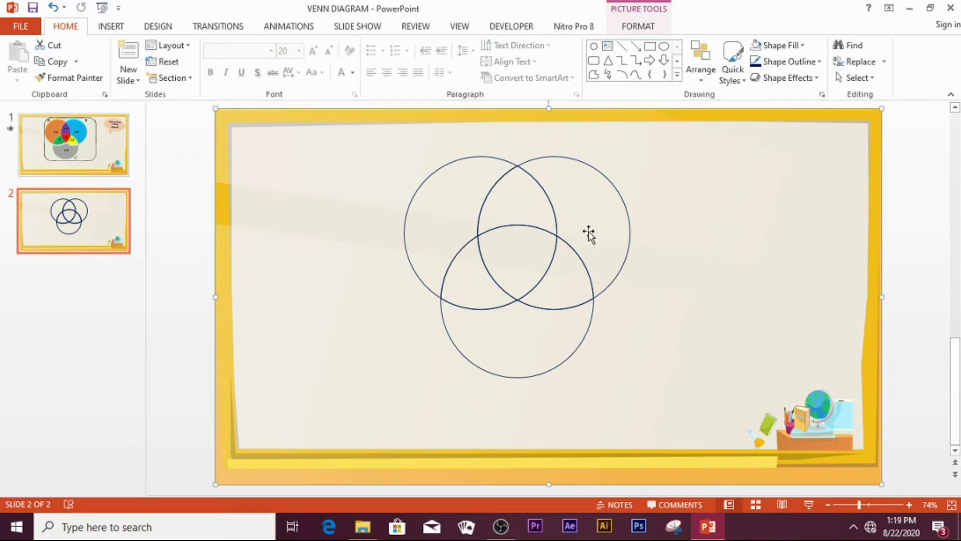
Fill the central triple overlap red and the top-left circle's outer piece orange.
click(532, 227)
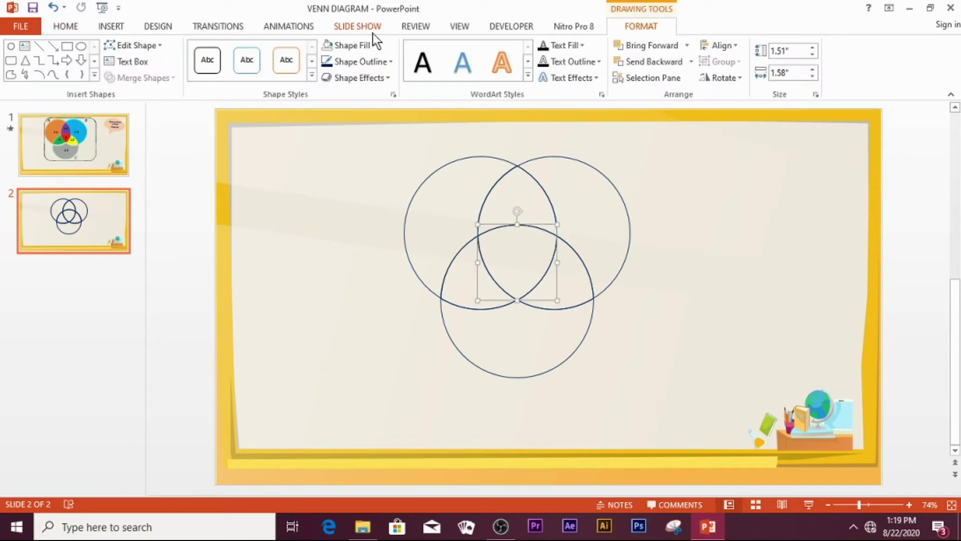
click(374, 45)
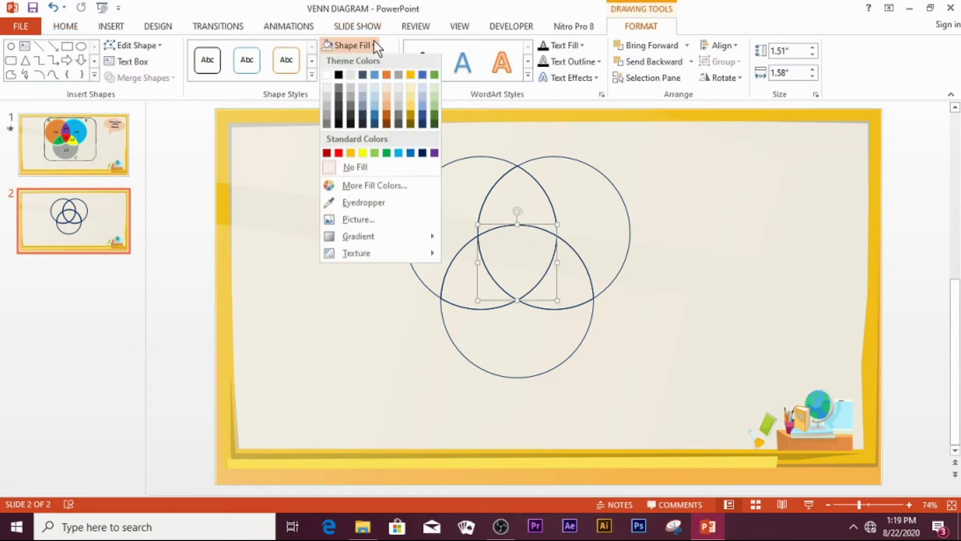
click(338, 155)
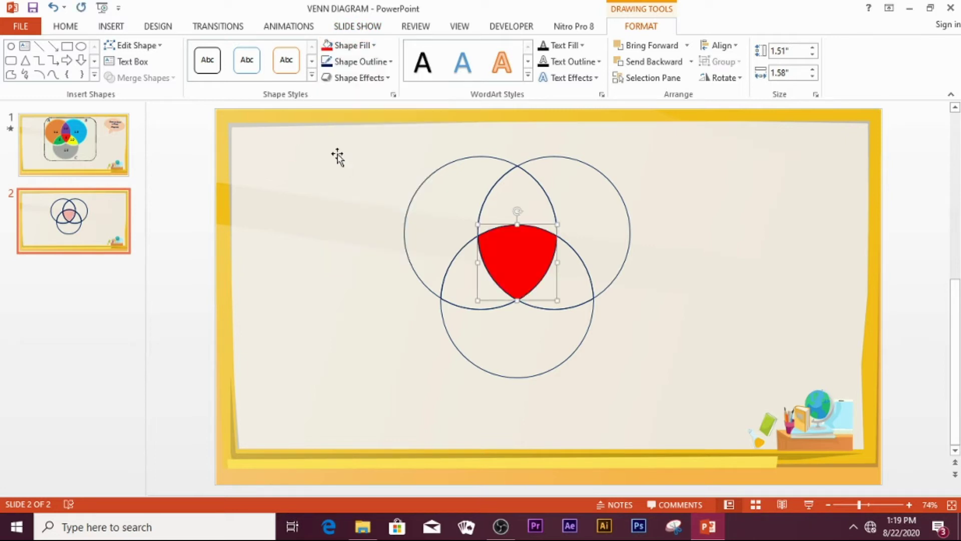
click(461, 197)
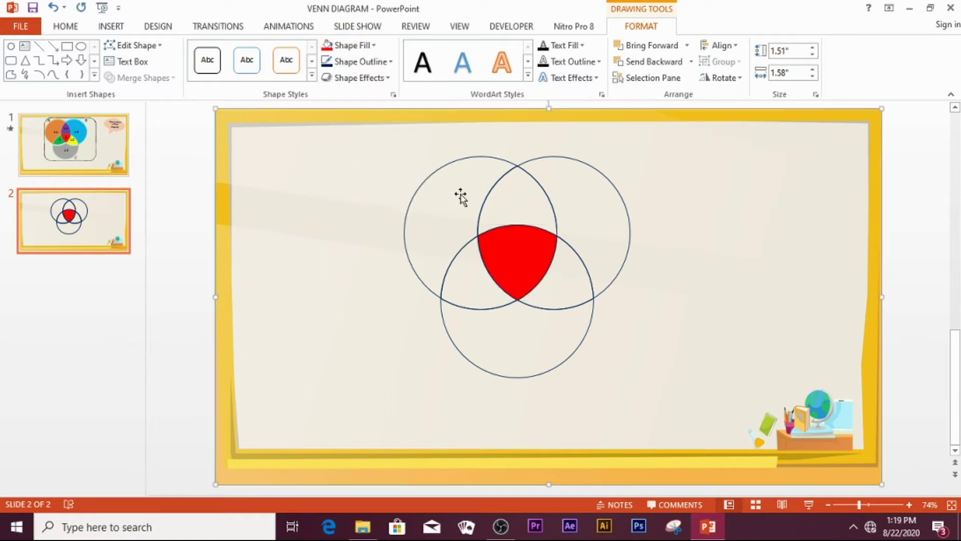
click(479, 157)
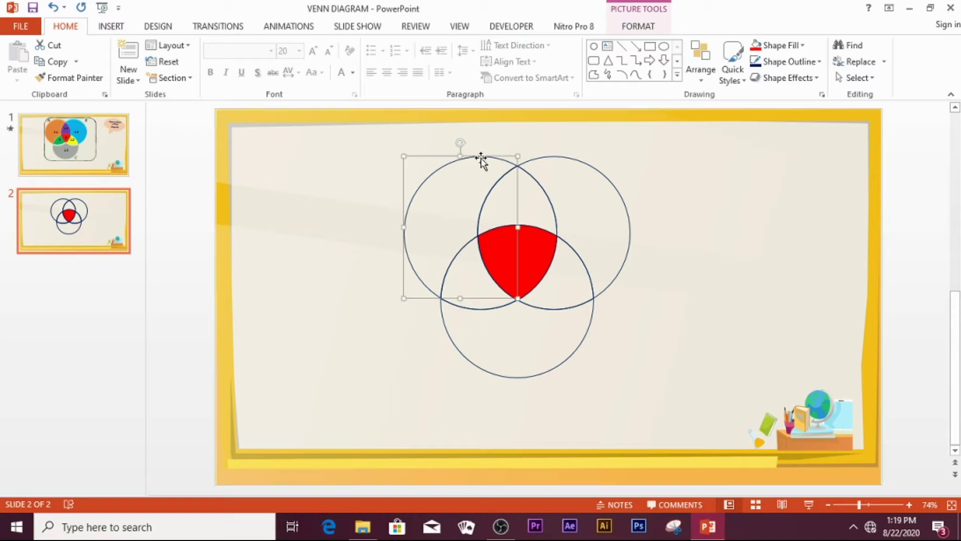
click(372, 46)
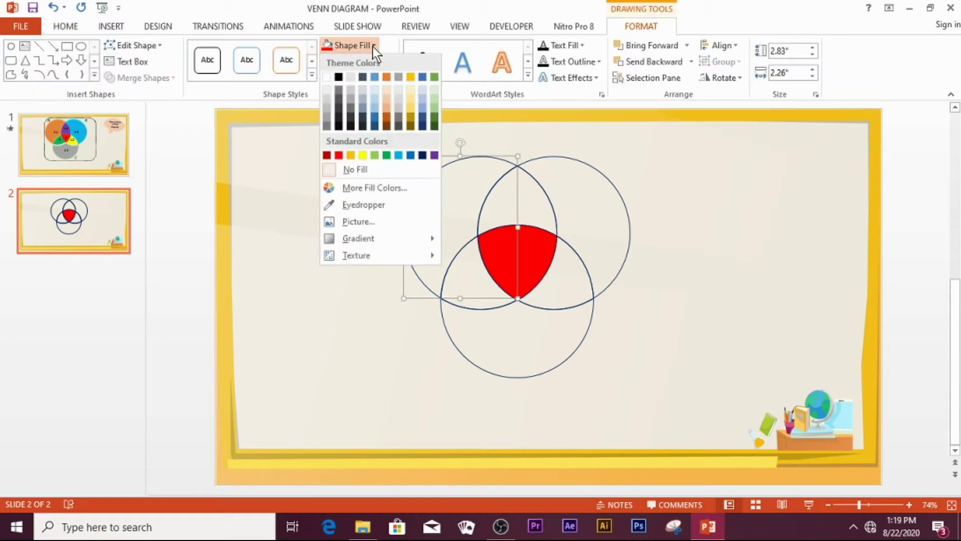
click(387, 76)
click(609, 190)
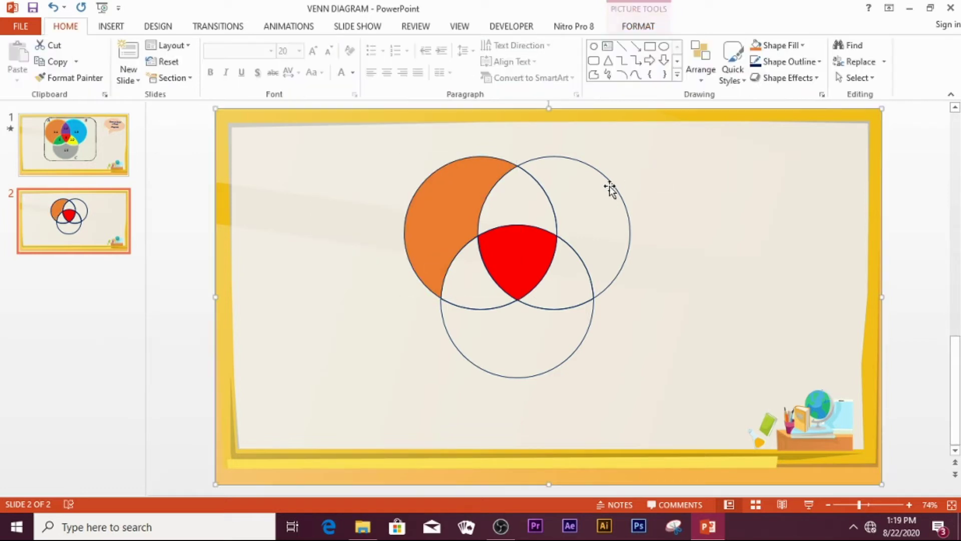
Fill the upper-right circle's piece light blue and the bottom circle's piece grey.
double_click(573, 158)
click(373, 43)
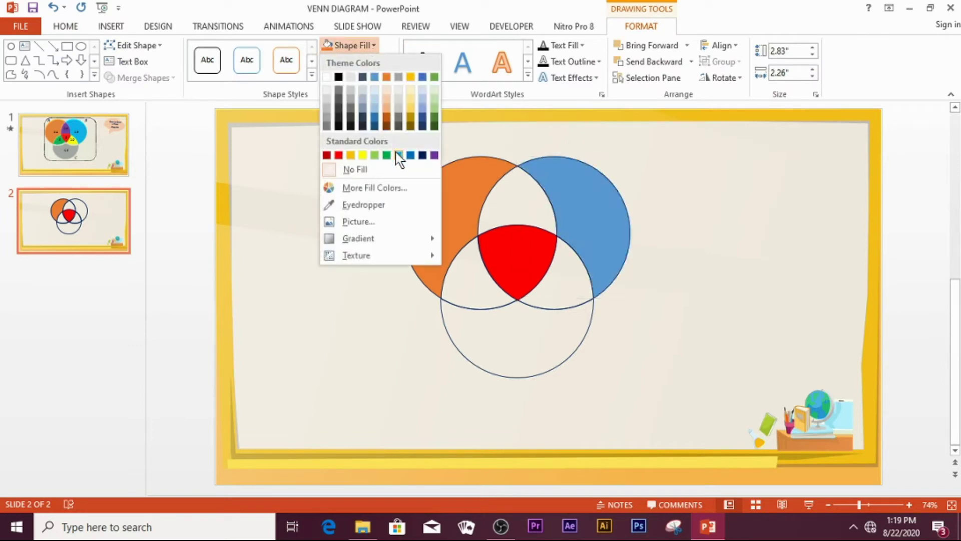
click(398, 154)
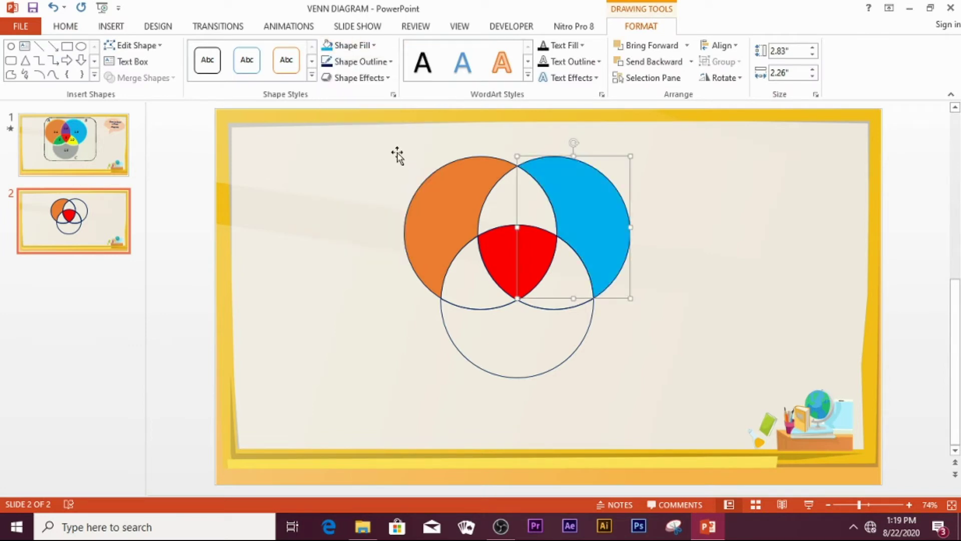
click(497, 306)
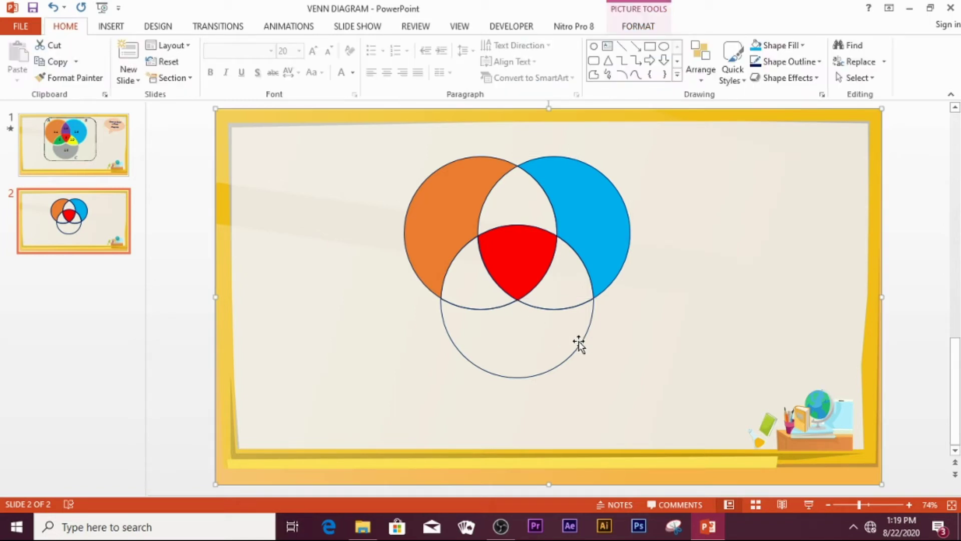
click(453, 305)
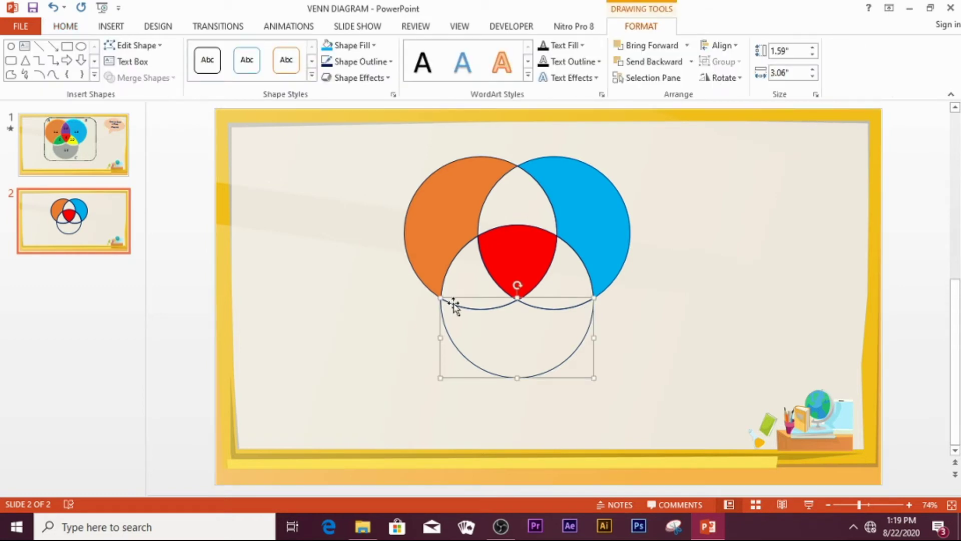
click(372, 45)
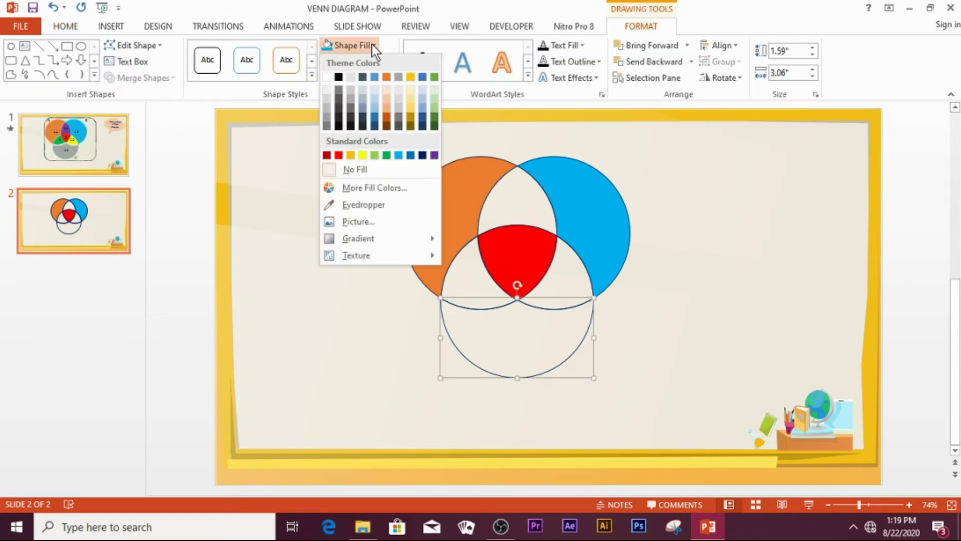
click(351, 99)
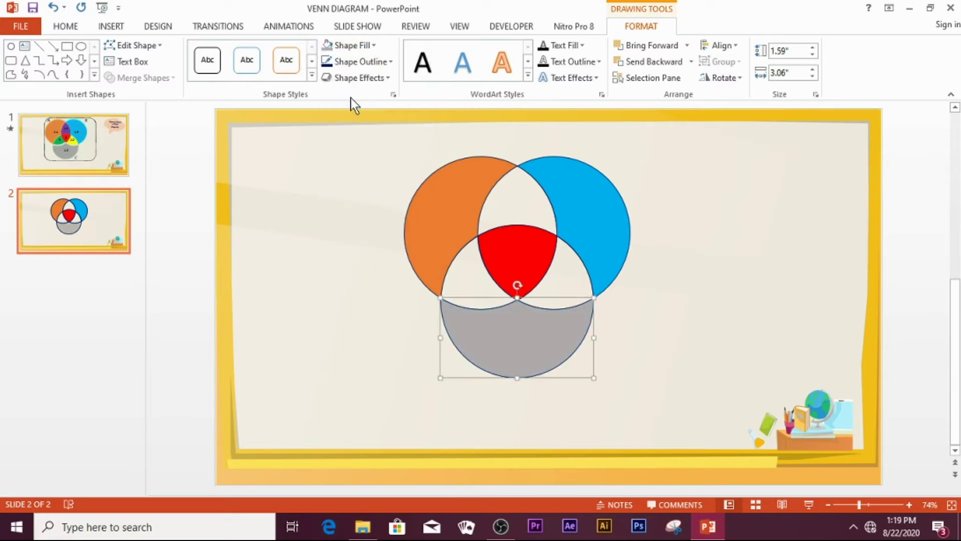
click(726, 311)
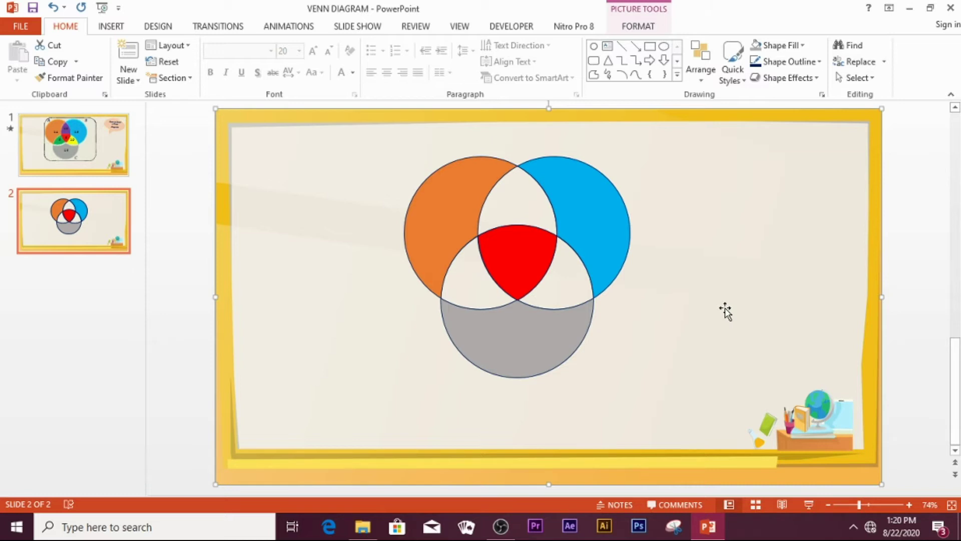
Type the label 5 in the orange region and 8 in the blue region.
click(453, 205)
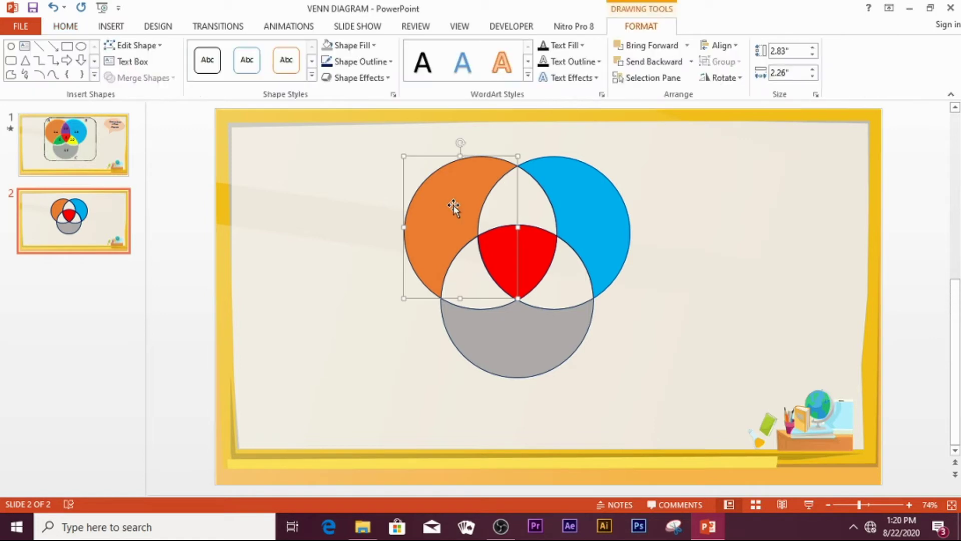
text(5)
click(592, 213)
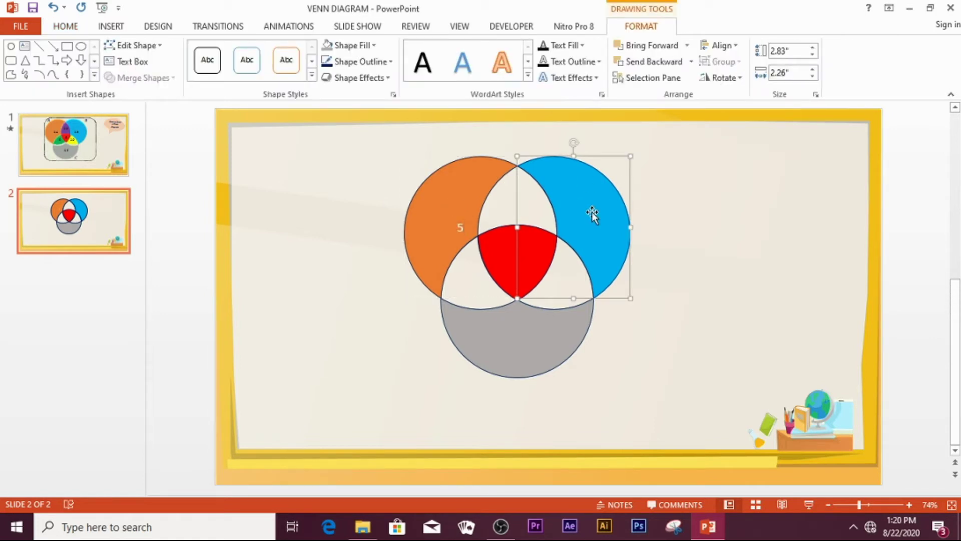
text(8)
click(466, 227)
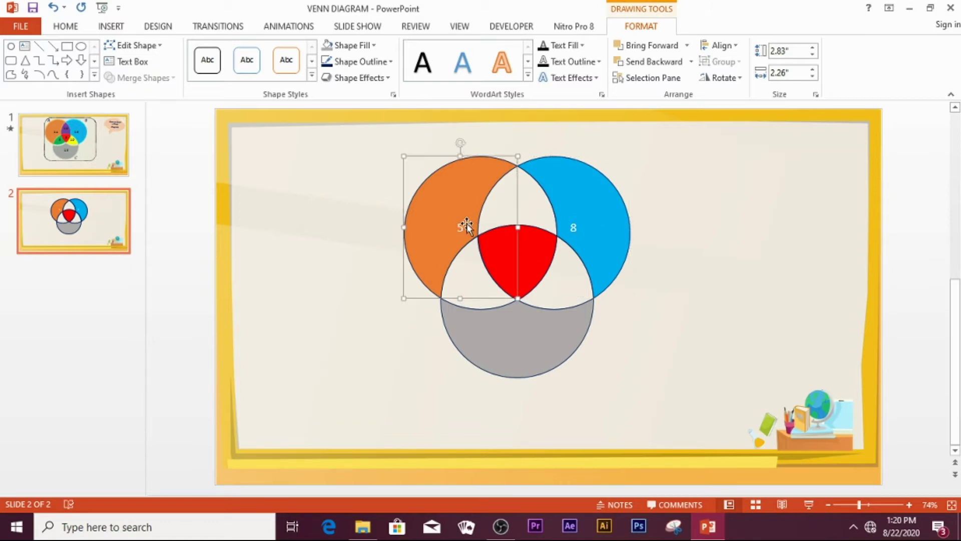
text(1)
Set the text fill of the 5 and 8 labels to black.
shift+click(584, 226)
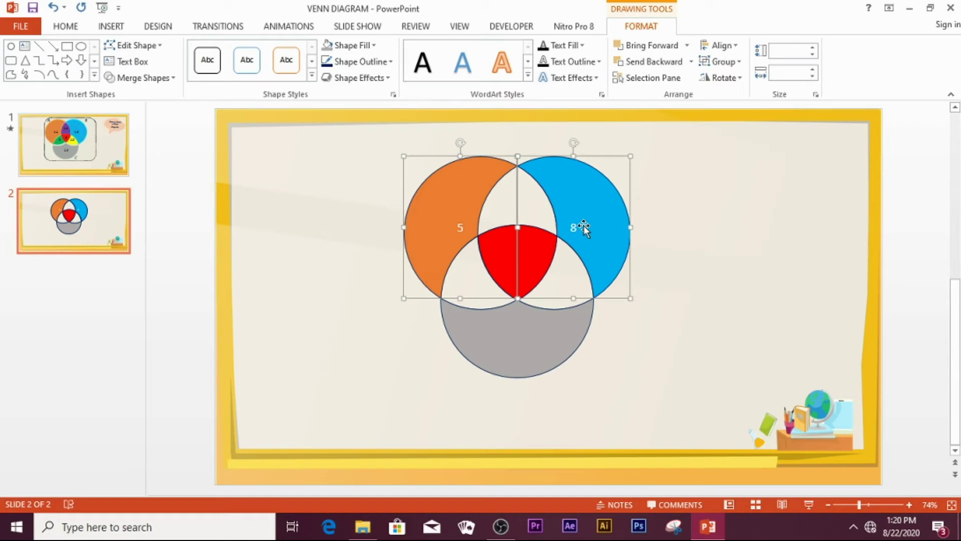
click(582, 46)
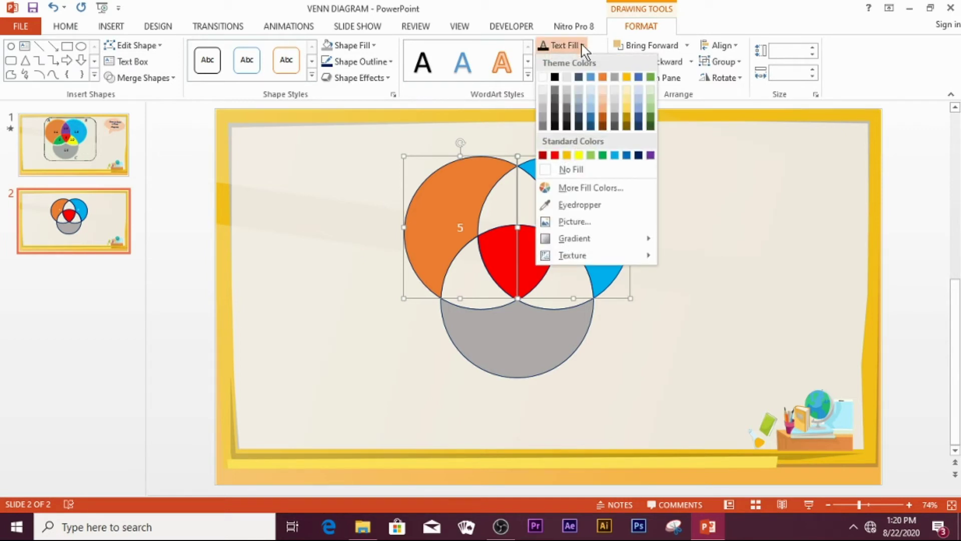
click(554, 76)
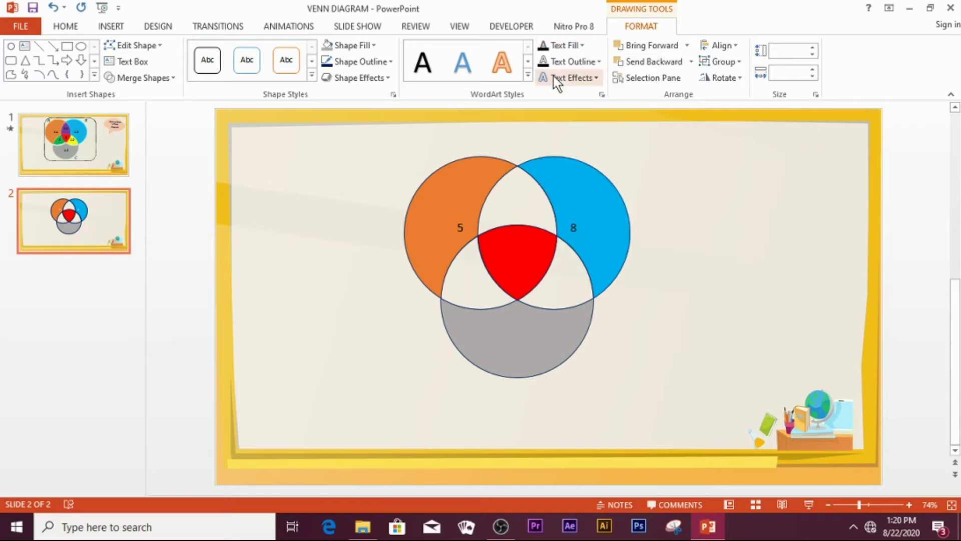
Format the 5 and 8 labels as 24 pt Adobe Ming Std on the Home tab.
click(71, 27)
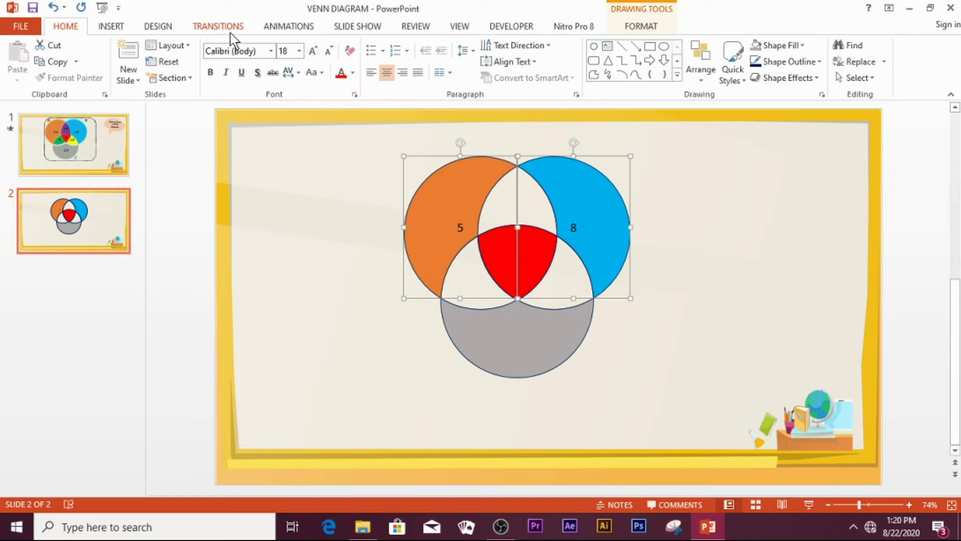
click(300, 50)
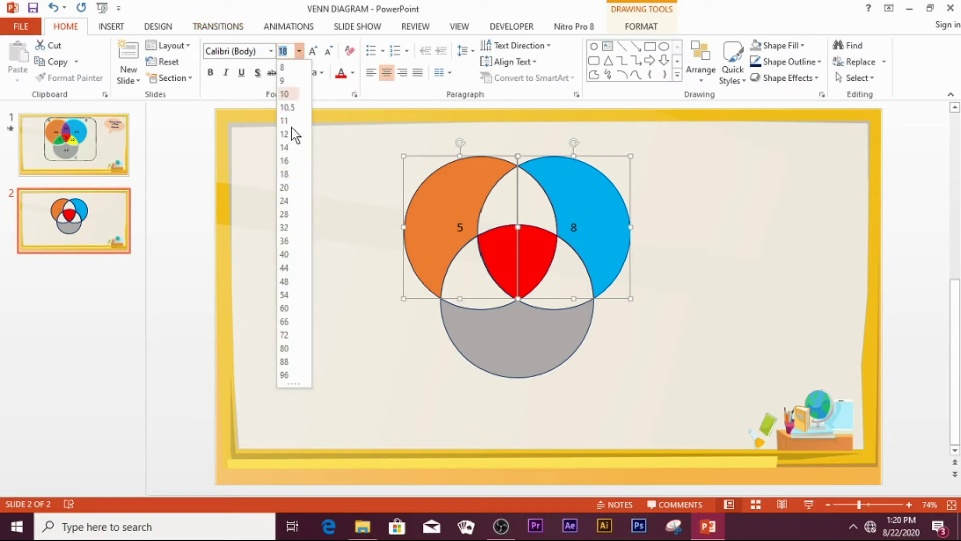
click(284, 201)
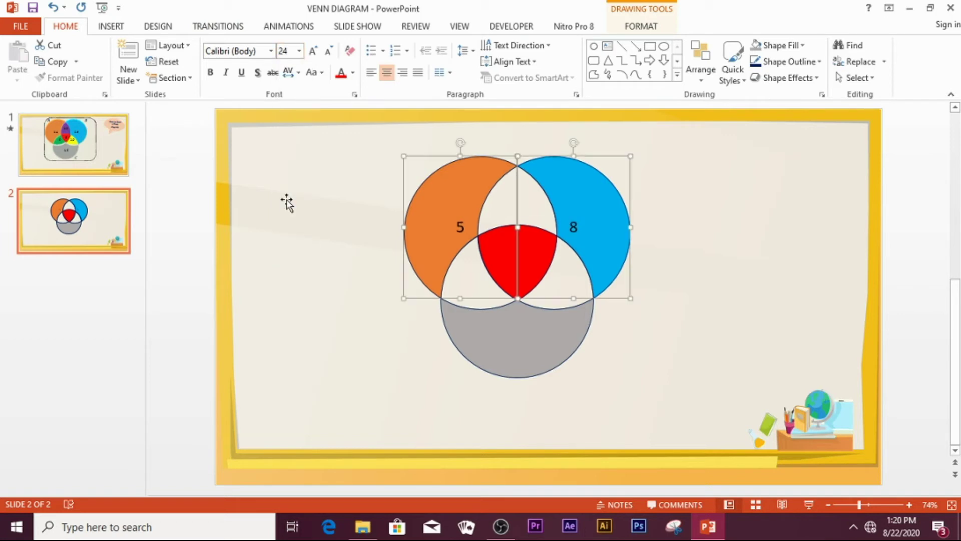
click(272, 51)
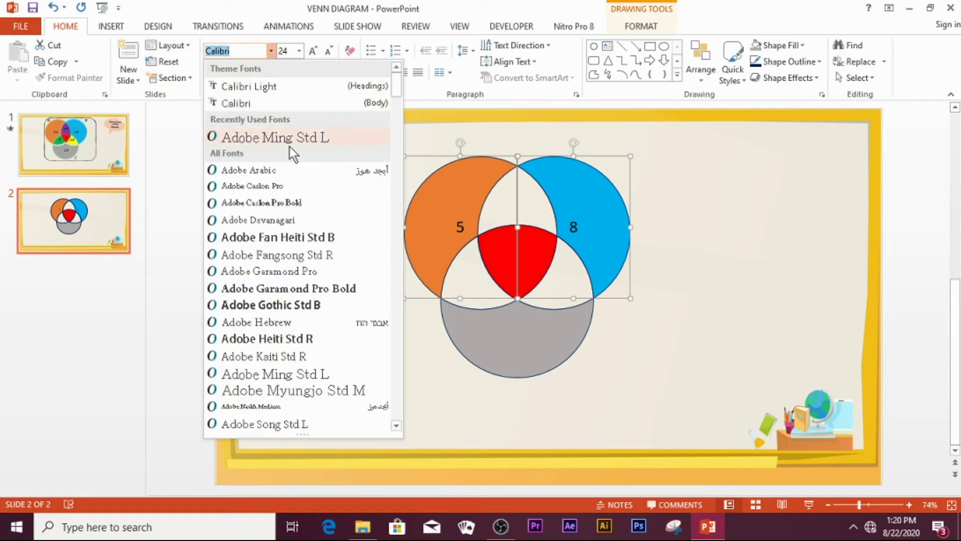
click(295, 138)
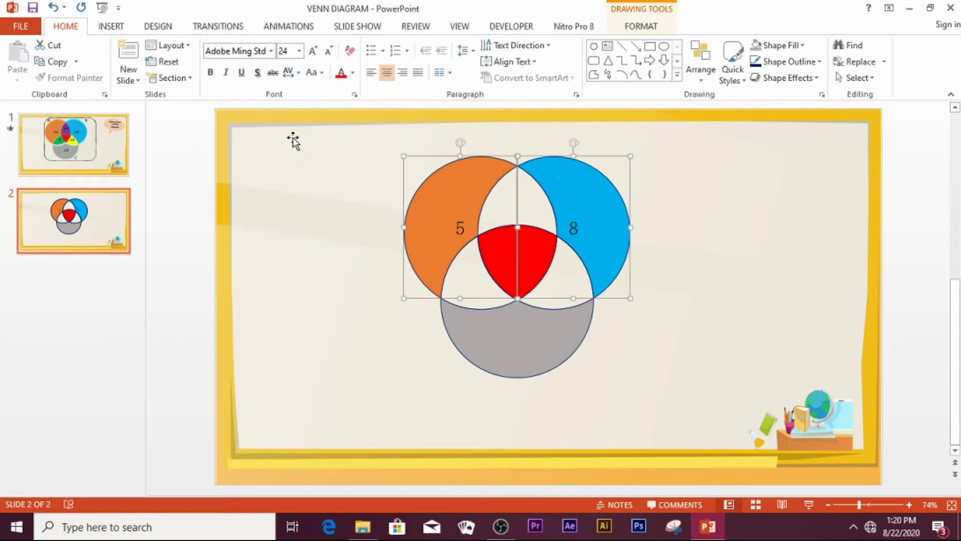
click(710, 294)
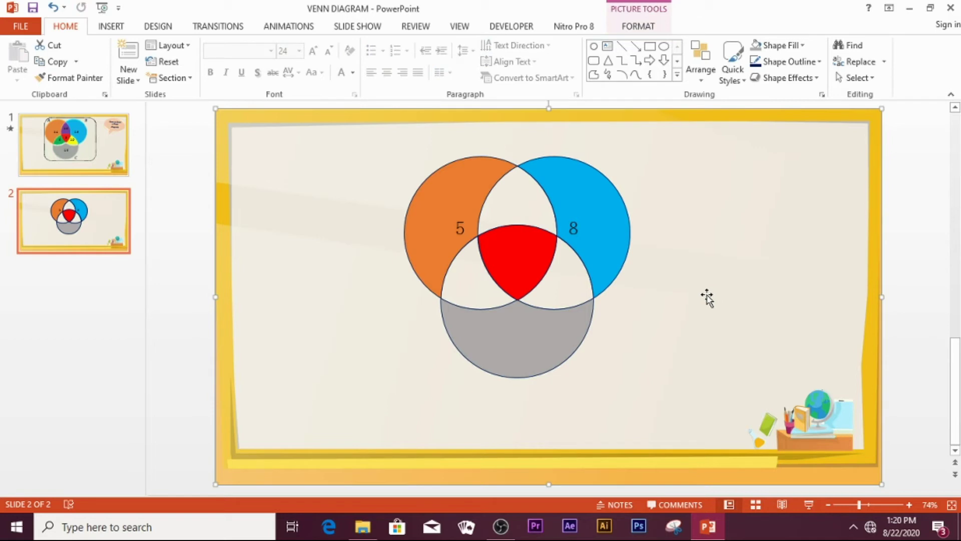
Give the orange–grey overlap piece a green shape fill.
click(486, 275)
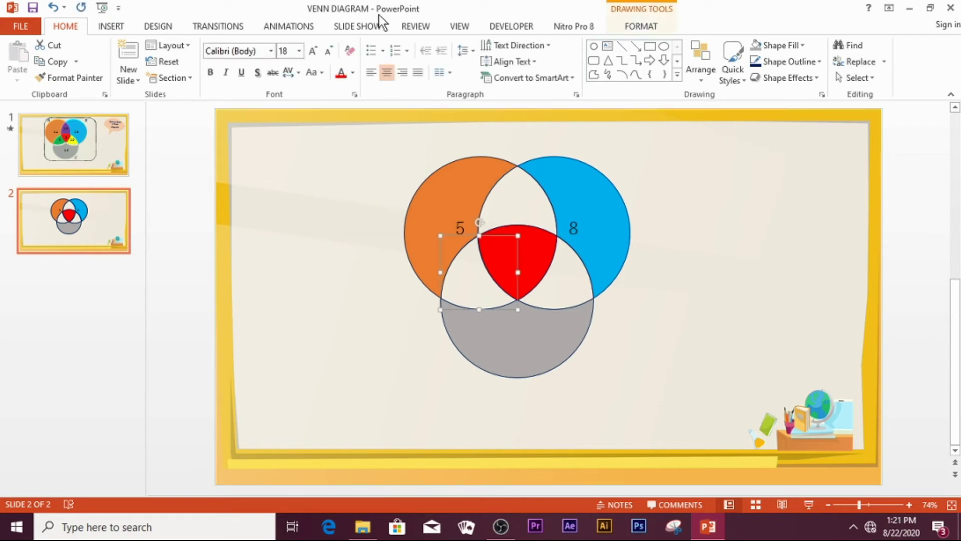
click(626, 26)
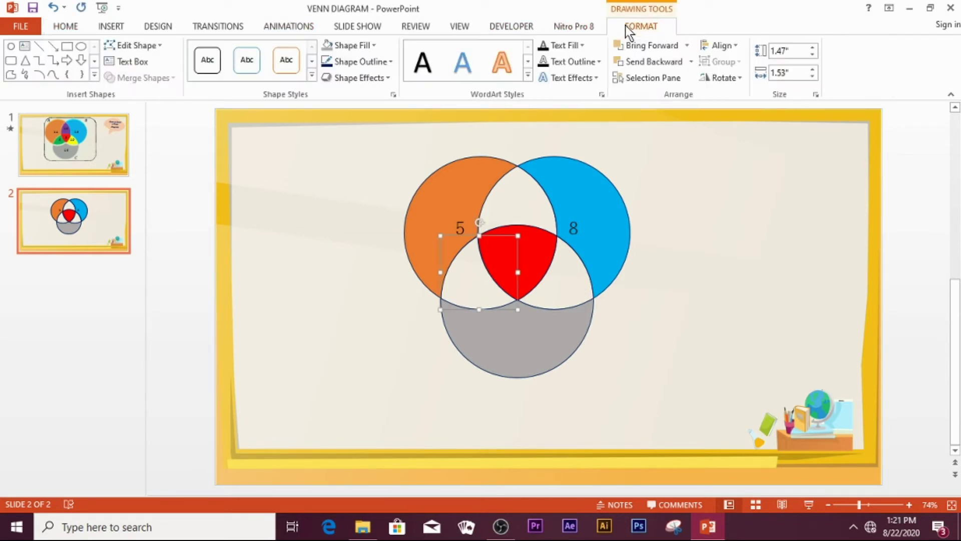
click(373, 48)
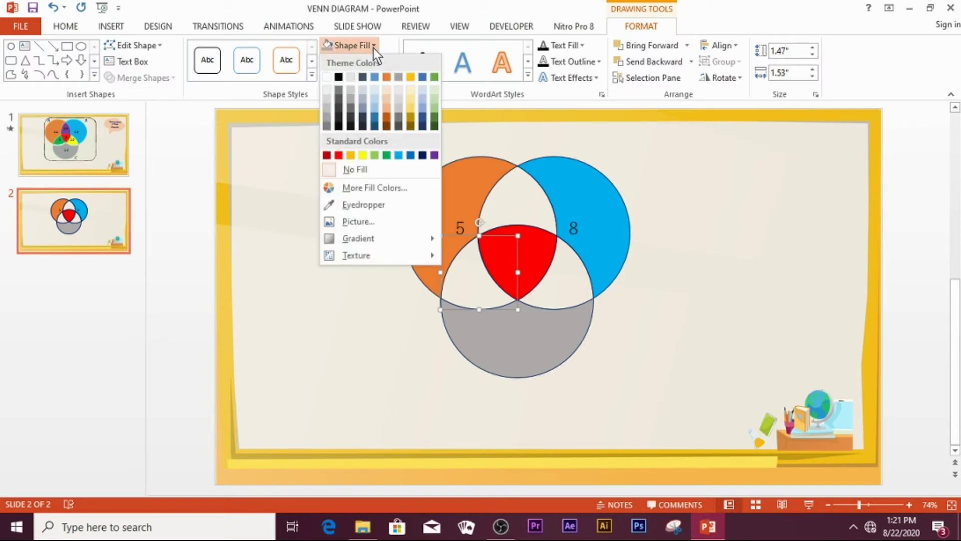
click(387, 154)
click(753, 293)
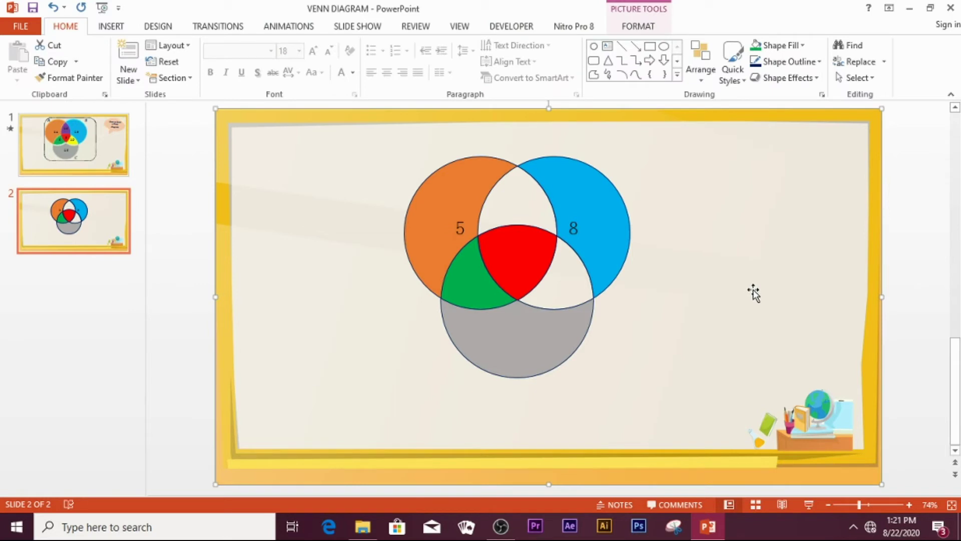
Apply a bevelled Preset shape effect to the orange, blue and grey circles together.
double_click(449, 203)
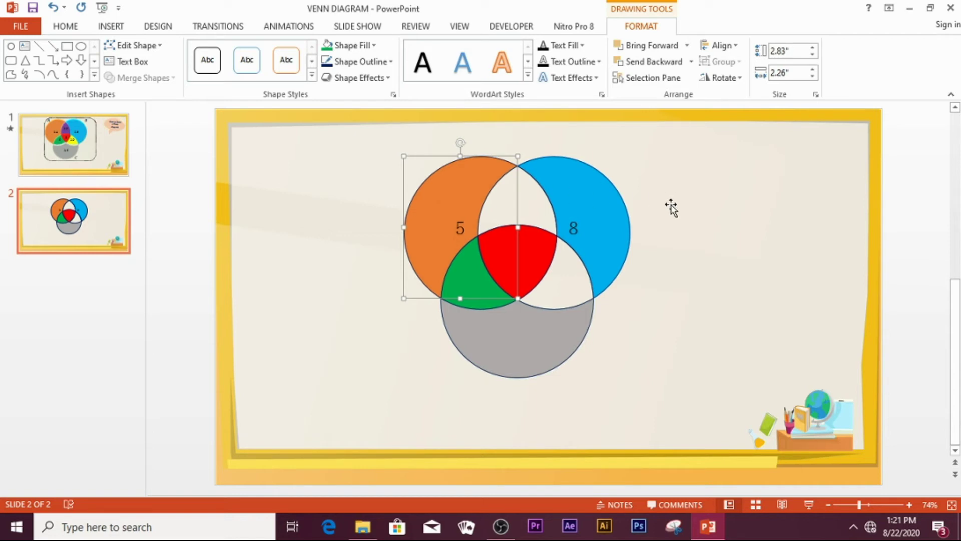
shift+click(603, 203)
shift+click(542, 345)
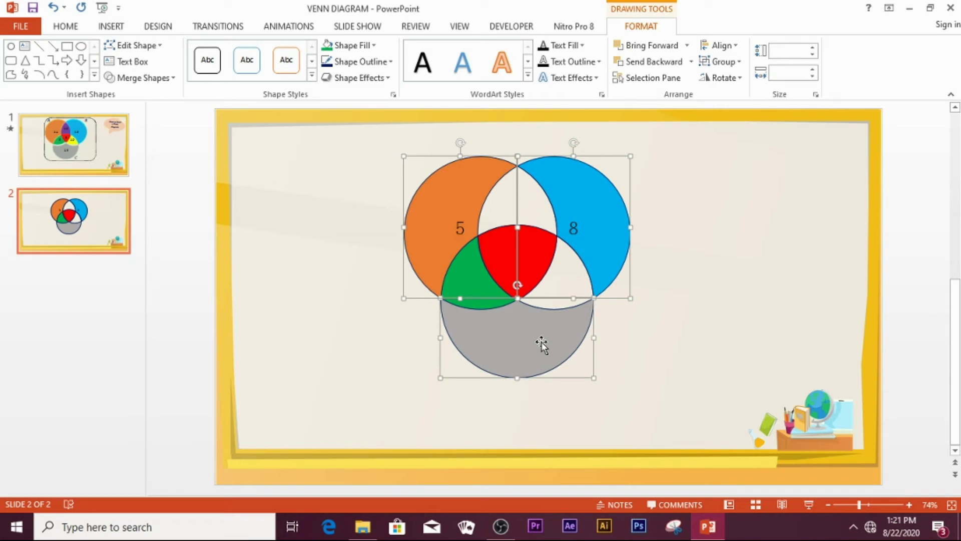
click(378, 78)
mouse_move(391, 104)
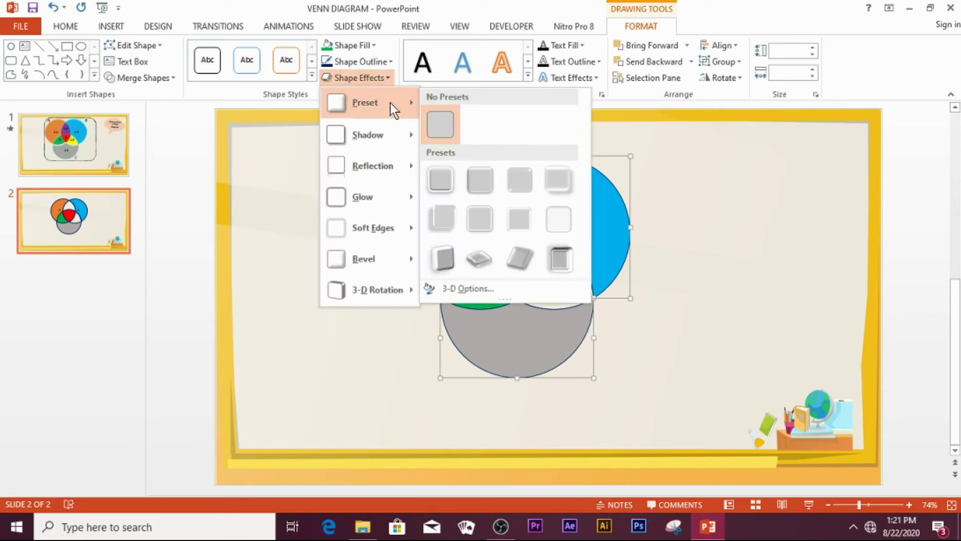
click(555, 181)
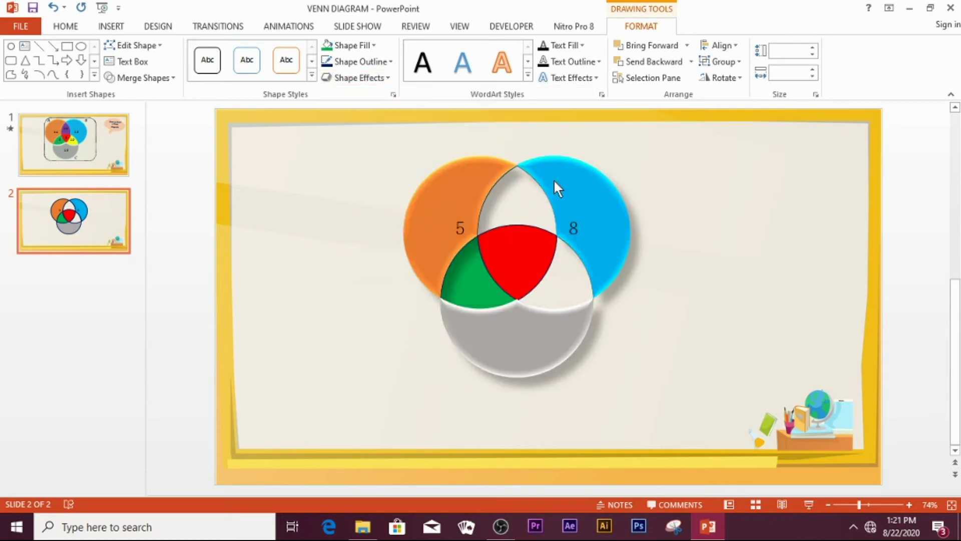
click(700, 237)
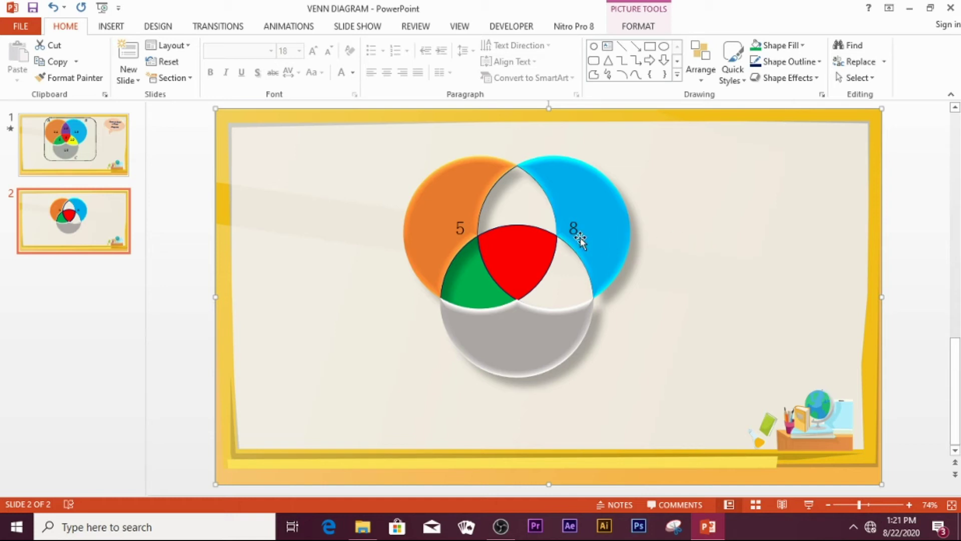
Give the orange circle a Fly In entrance animation from the top-left.
click(463, 209)
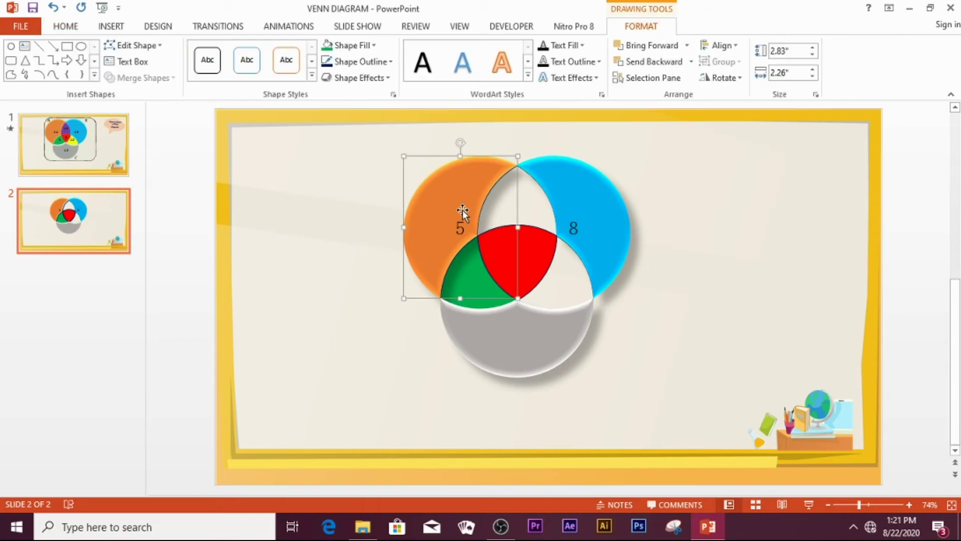
click(287, 20)
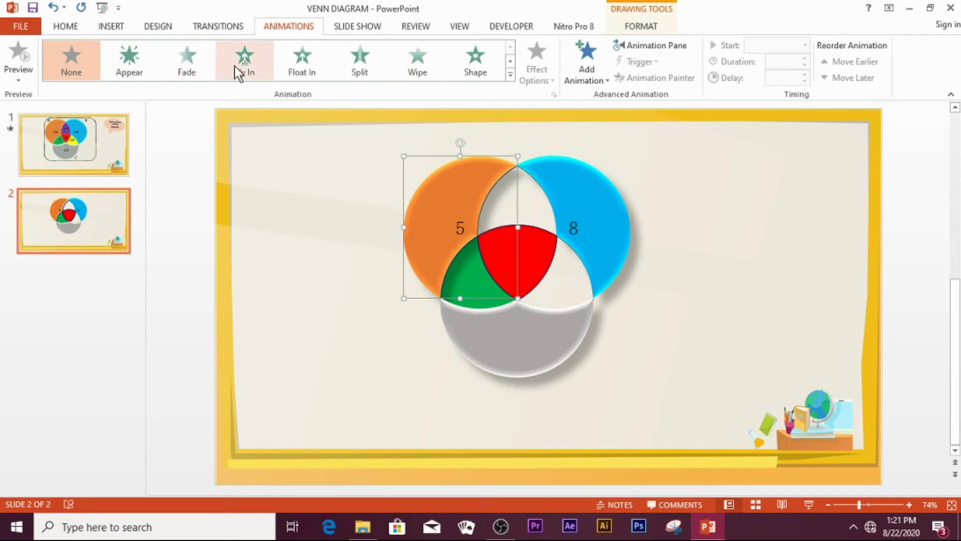
click(240, 65)
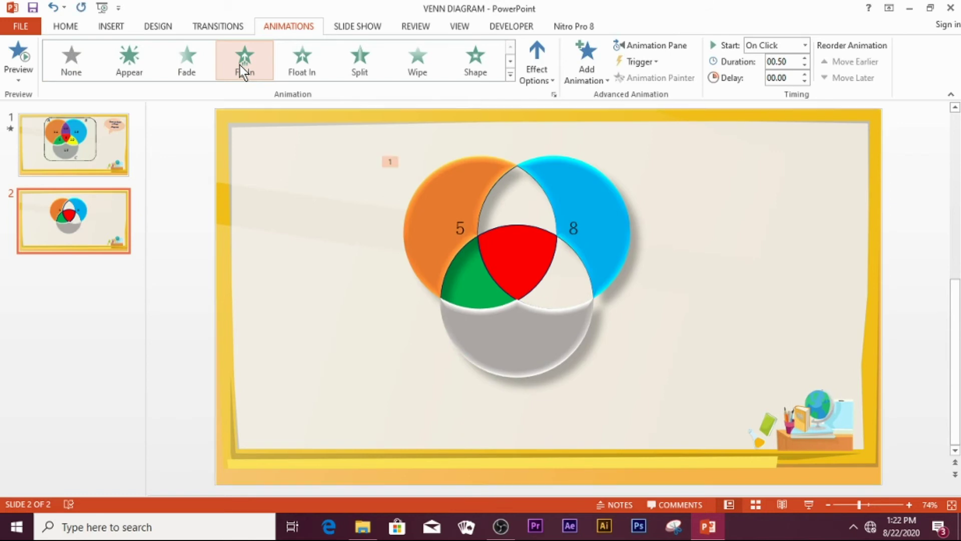
click(538, 73)
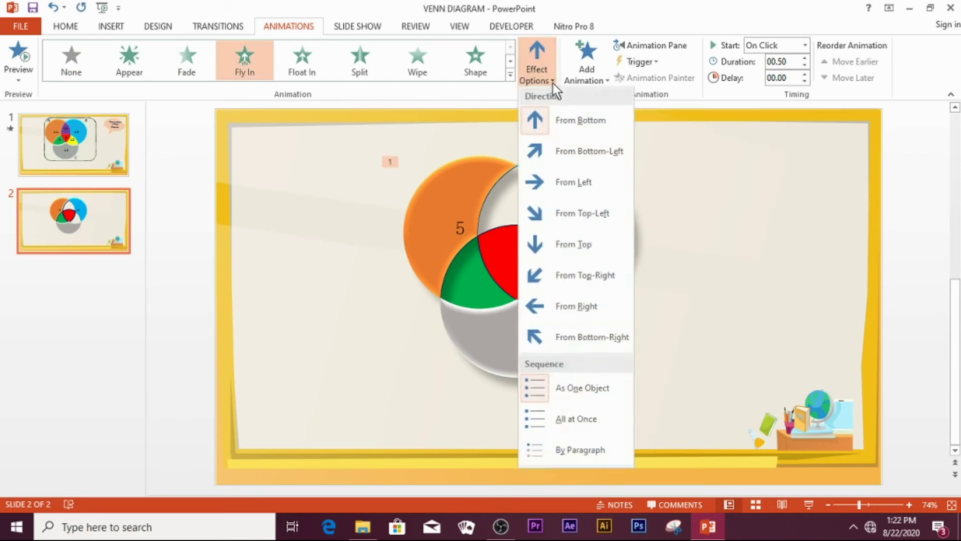
click(589, 213)
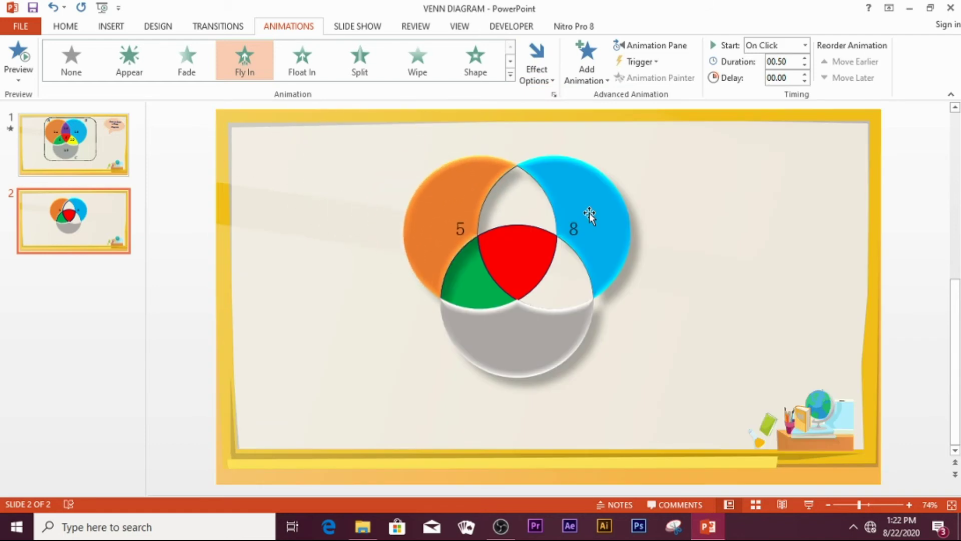
Give the blue circle a Fly In from the top-right, then start the slide show.
click(596, 208)
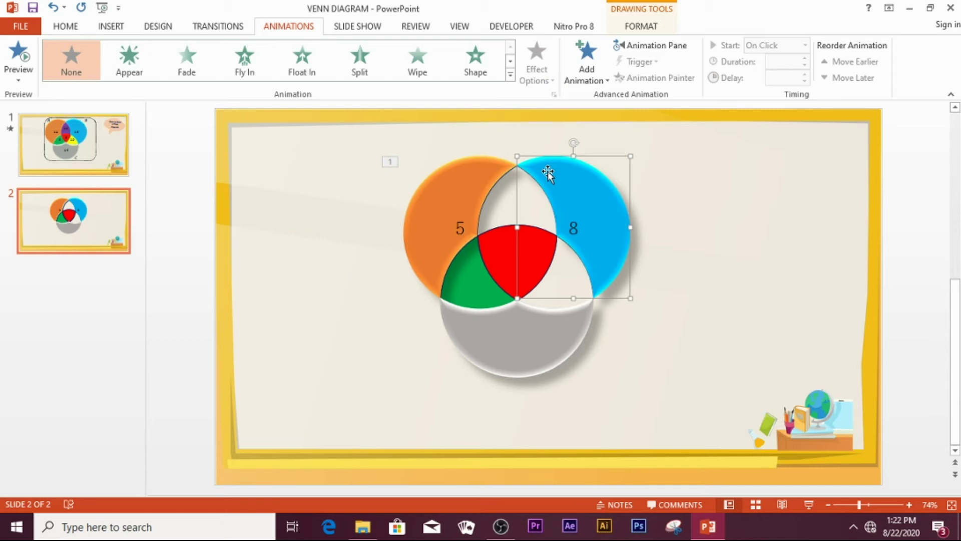
click(245, 62)
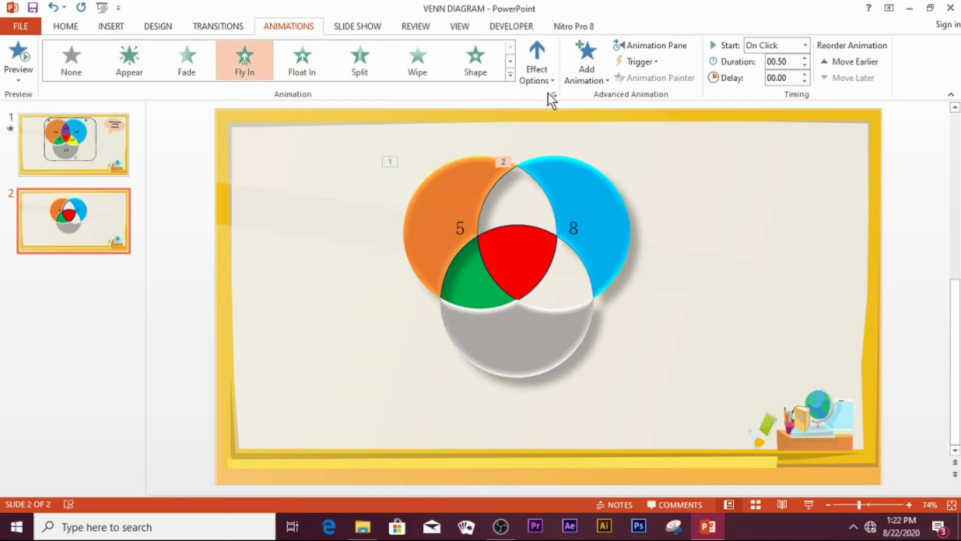
click(552, 79)
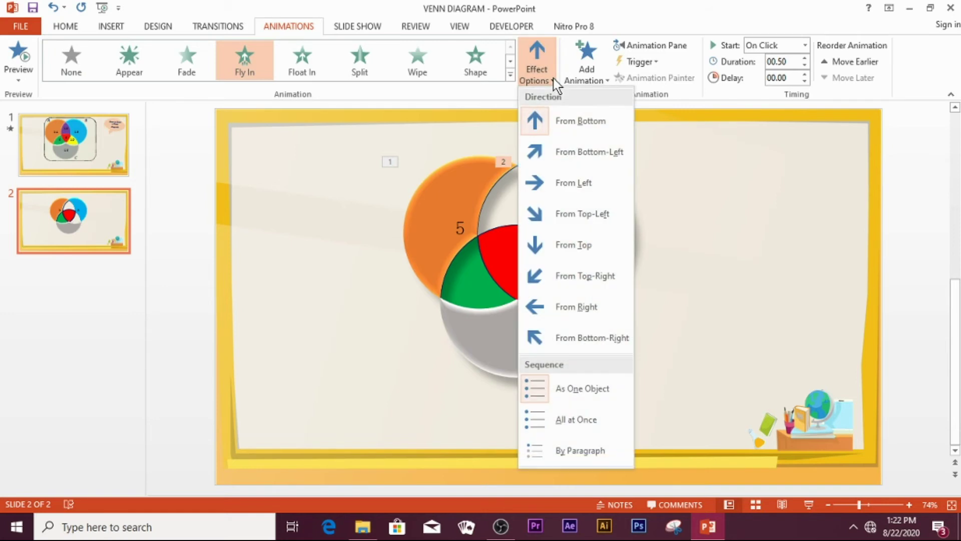
click(585, 272)
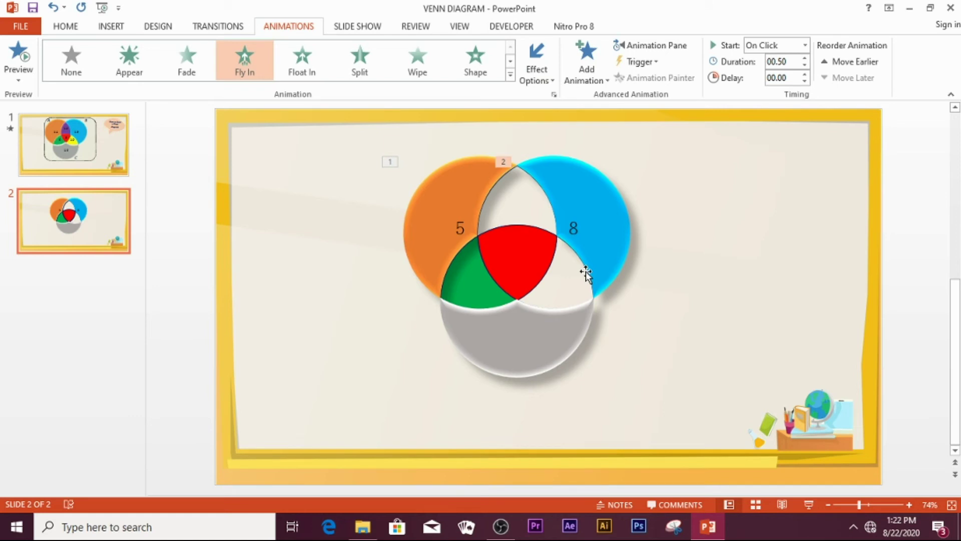
click(809, 504)
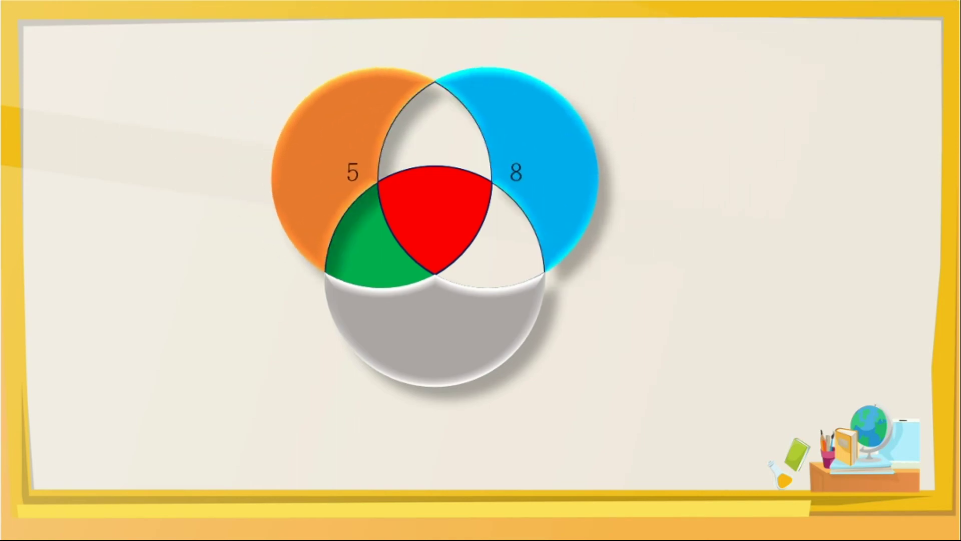
Exit the slide show with Esc, back to Normal view.
key(Escape)
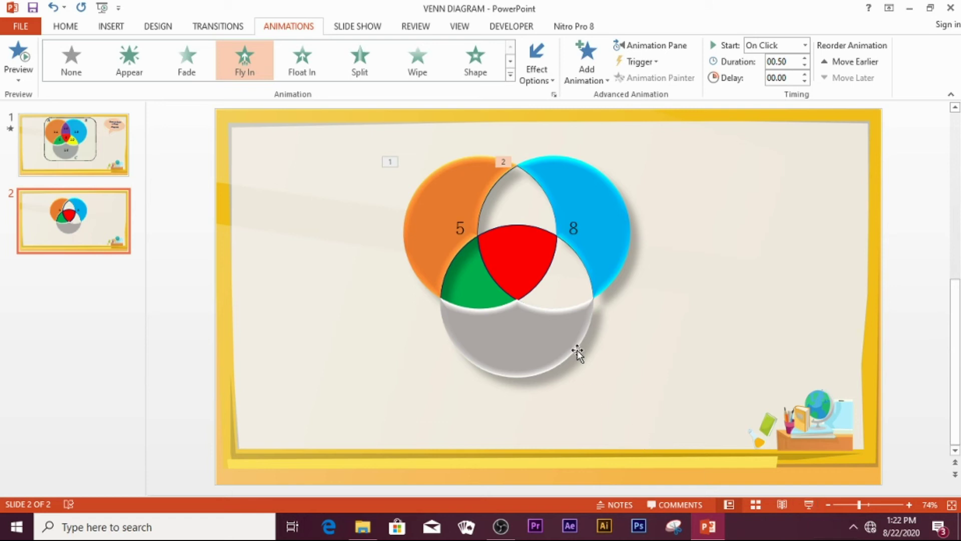
Draw a text box frame enclosing the whole Venn diagram.
click(110, 28)
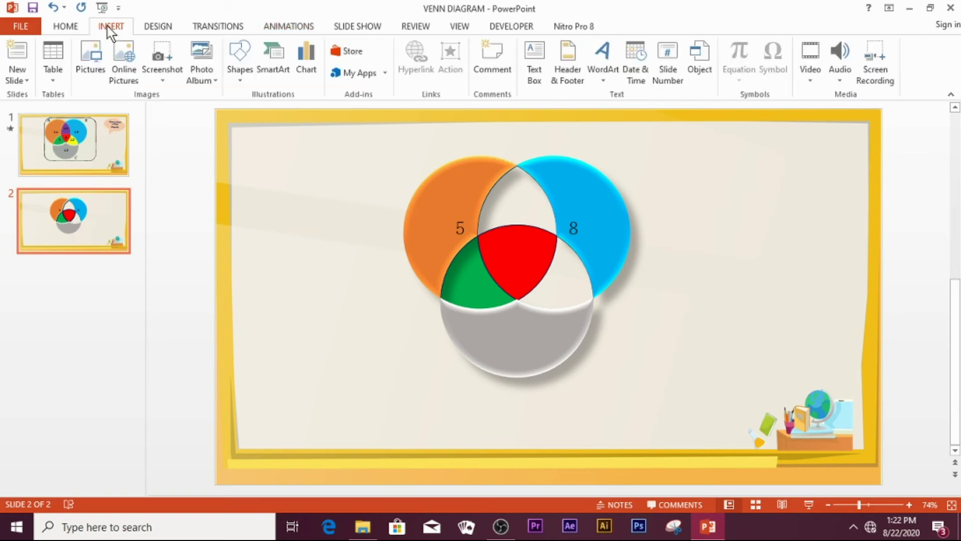
click(238, 86)
click(248, 110)
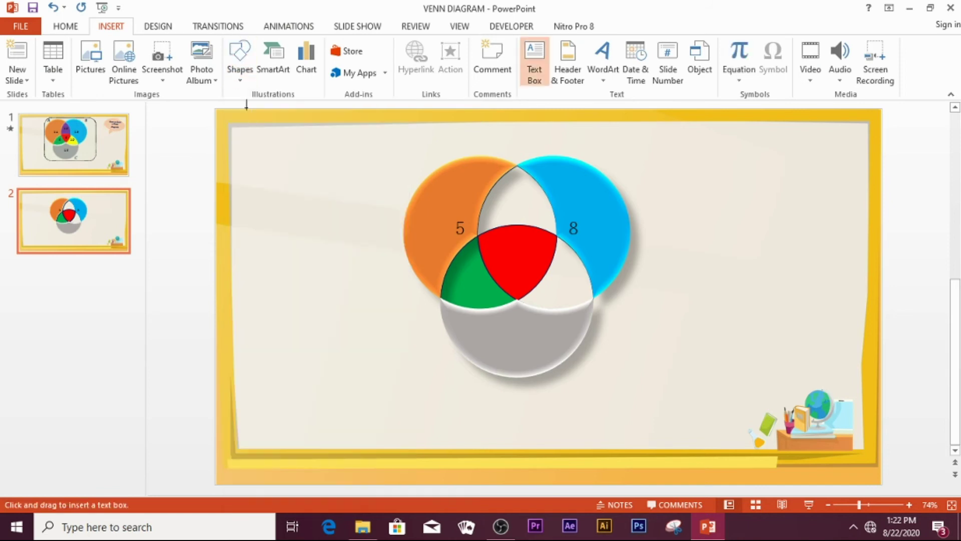
mouse_move(373, 146)
mouse_down()
mouse_move(607, 324)
mouse_move(671, 387)
mouse_up()
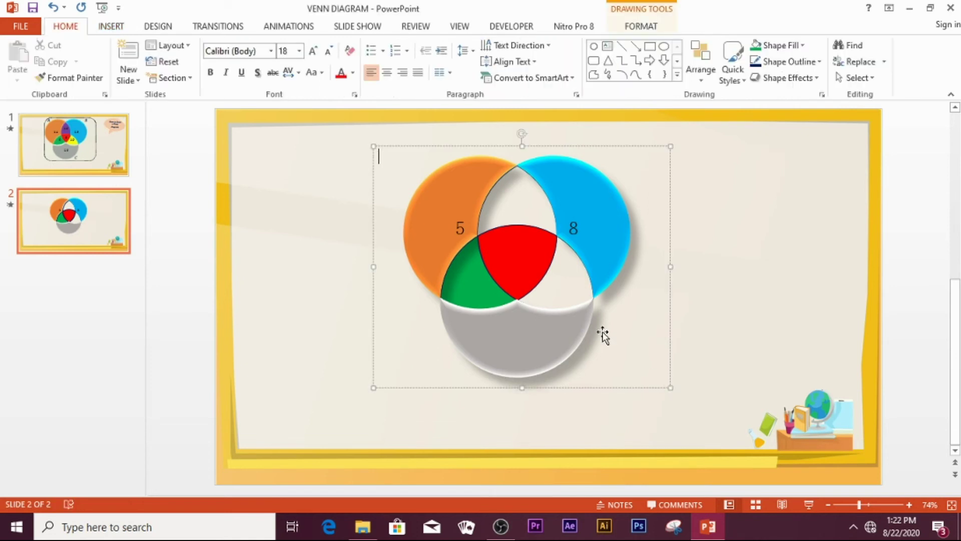
Give the frame a 2¼ pt purple outline.
click(638, 26)
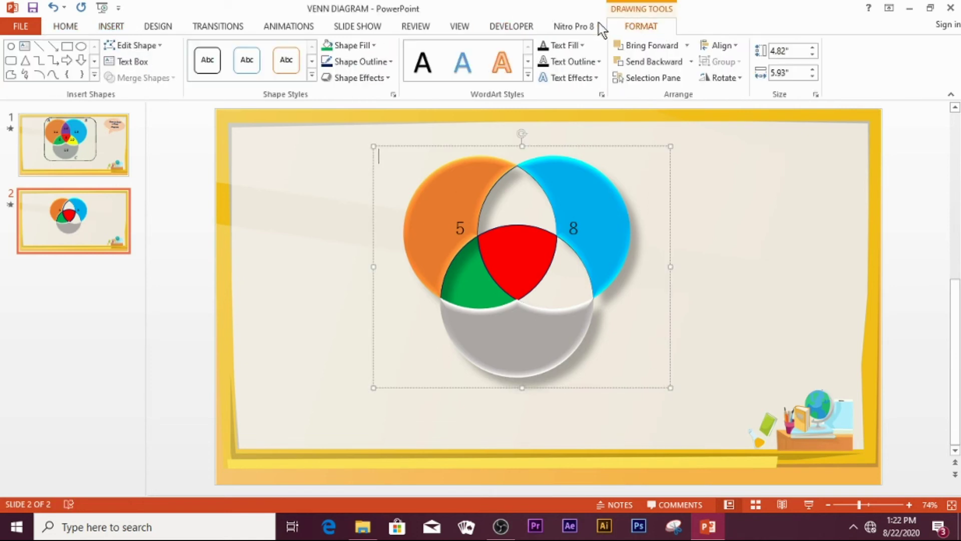
click(387, 62)
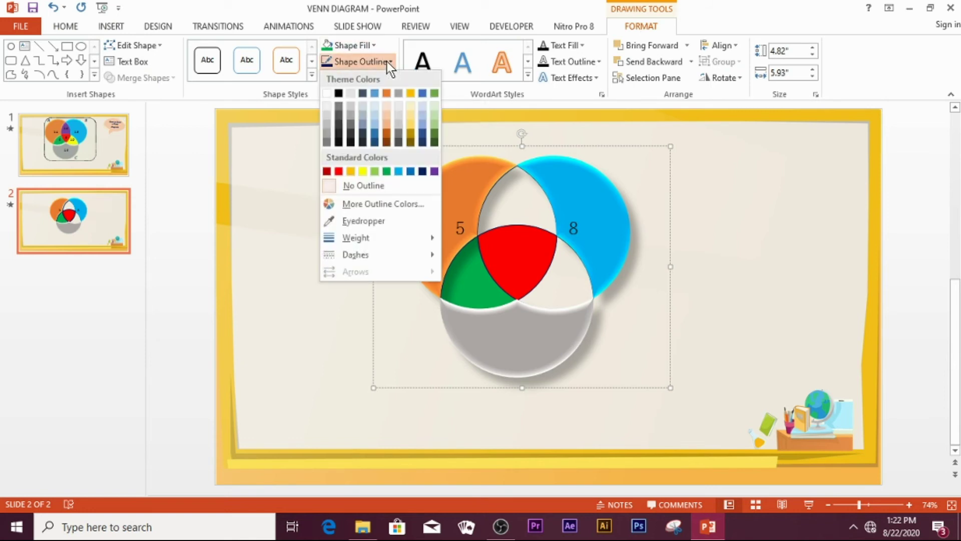
mouse_move(388, 239)
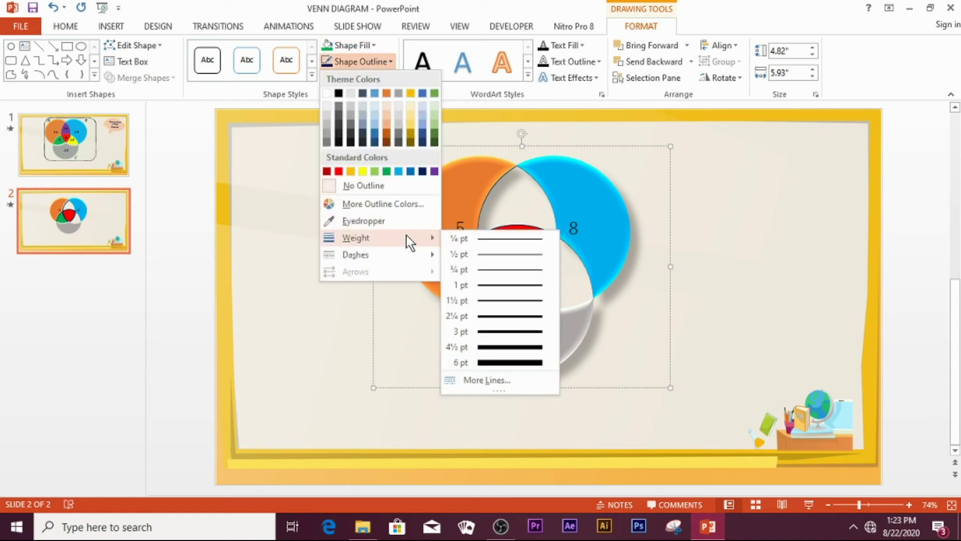
click(497, 314)
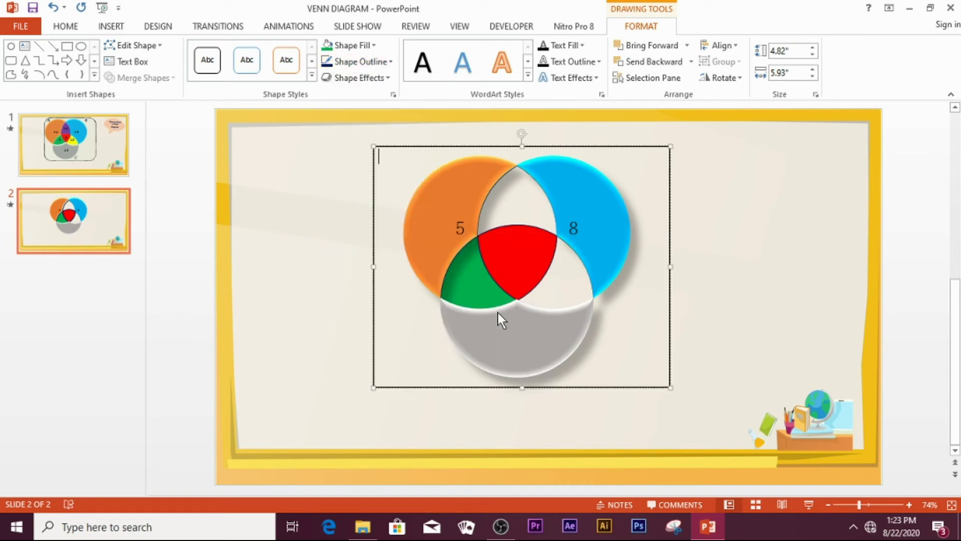
click(389, 59)
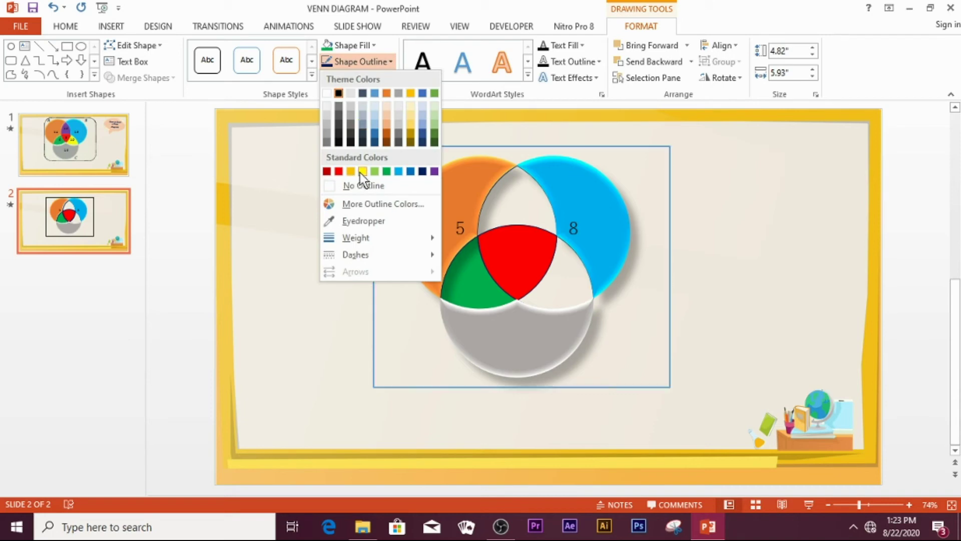
click(434, 171)
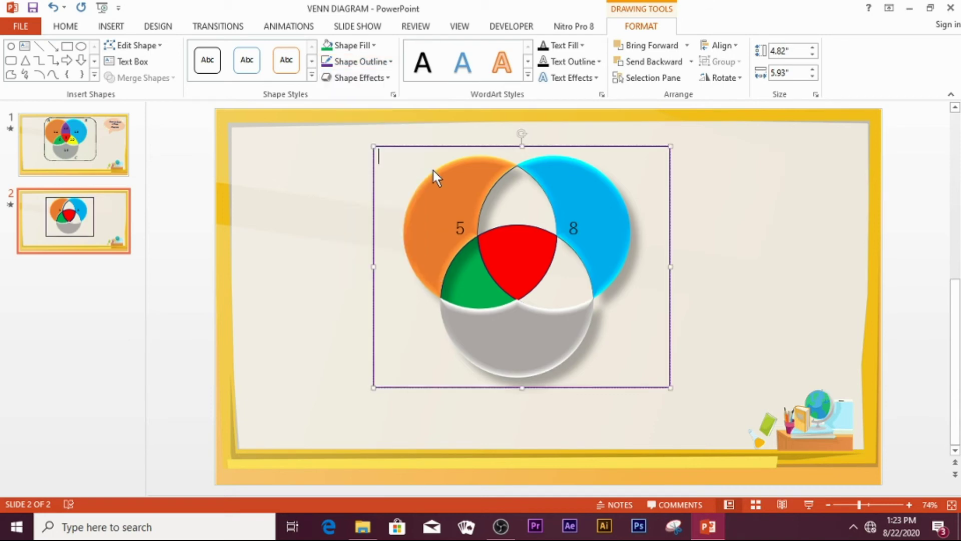
click(721, 222)
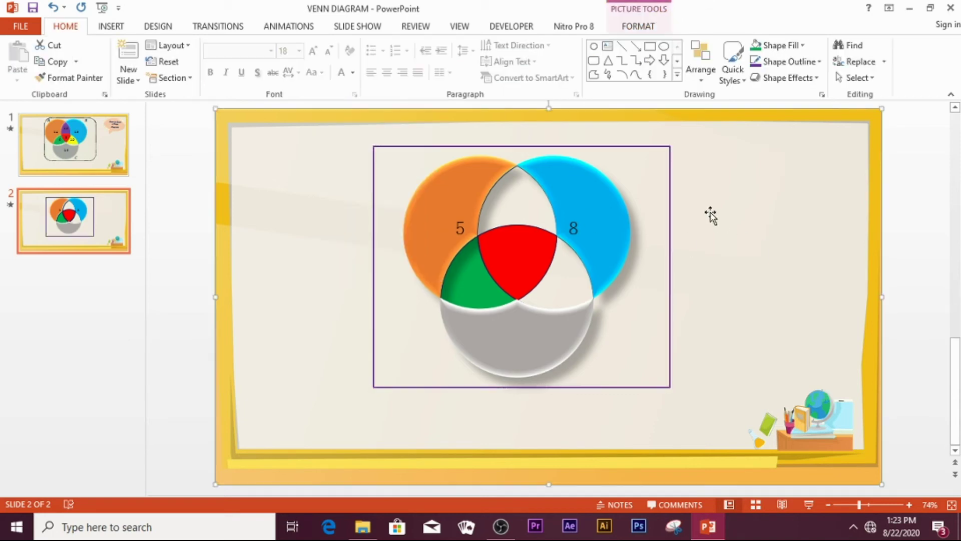
click(624, 148)
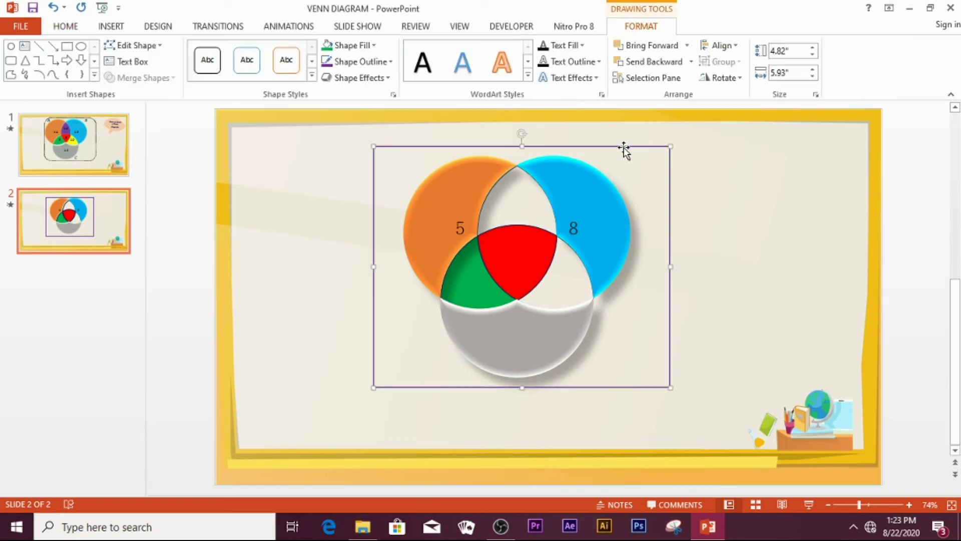
Give the framed box a Zoom entrance animation.
click(272, 28)
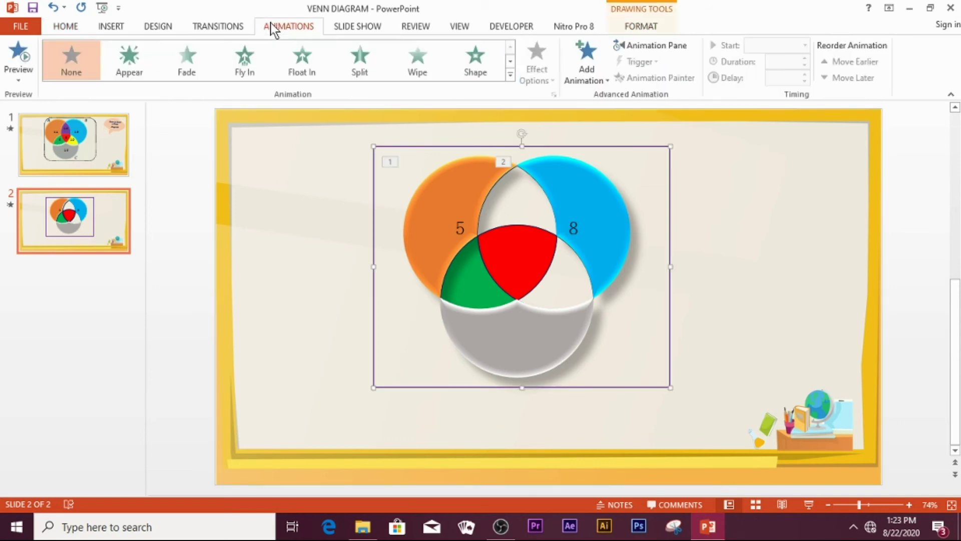
click(507, 73)
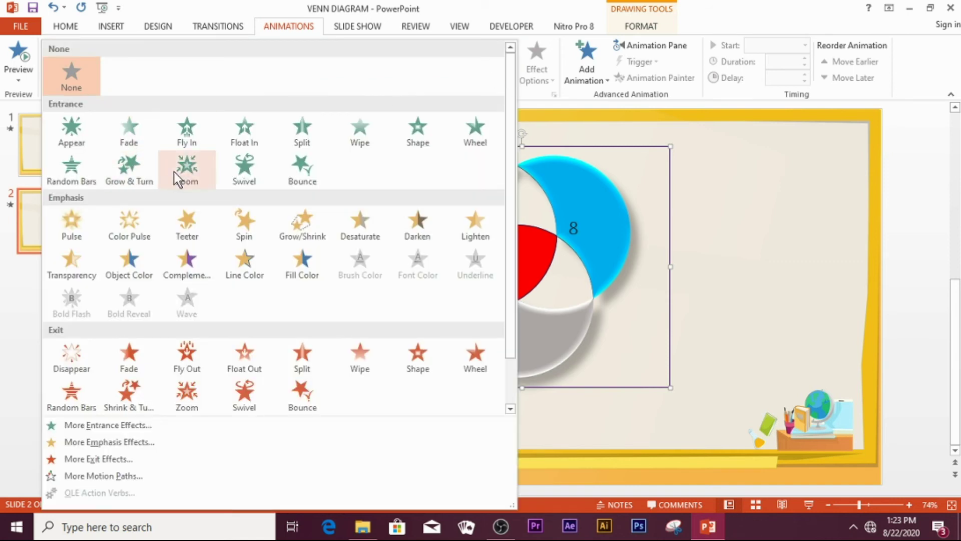
click(189, 166)
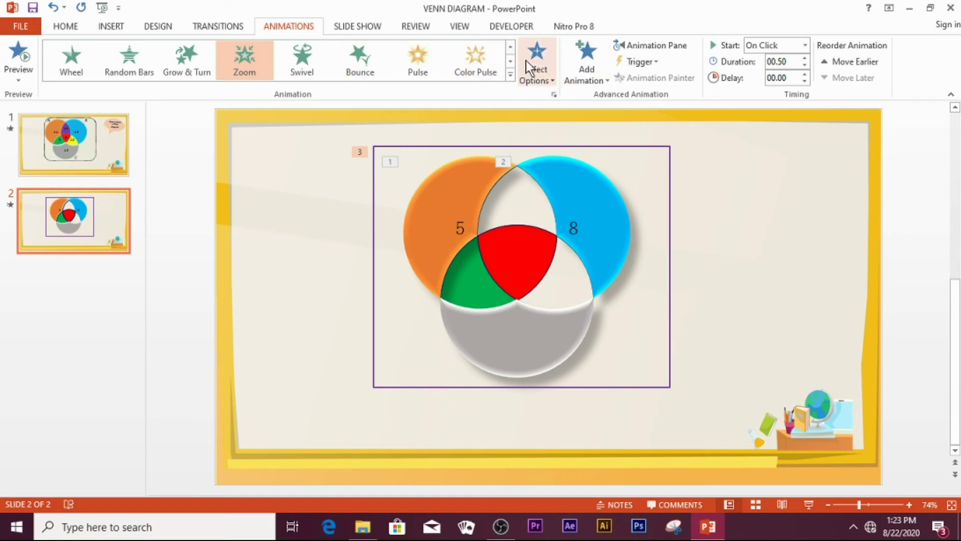
Apply the Preset 8 3-D effect to the frame and play the slide show from this slide.
click(572, 147)
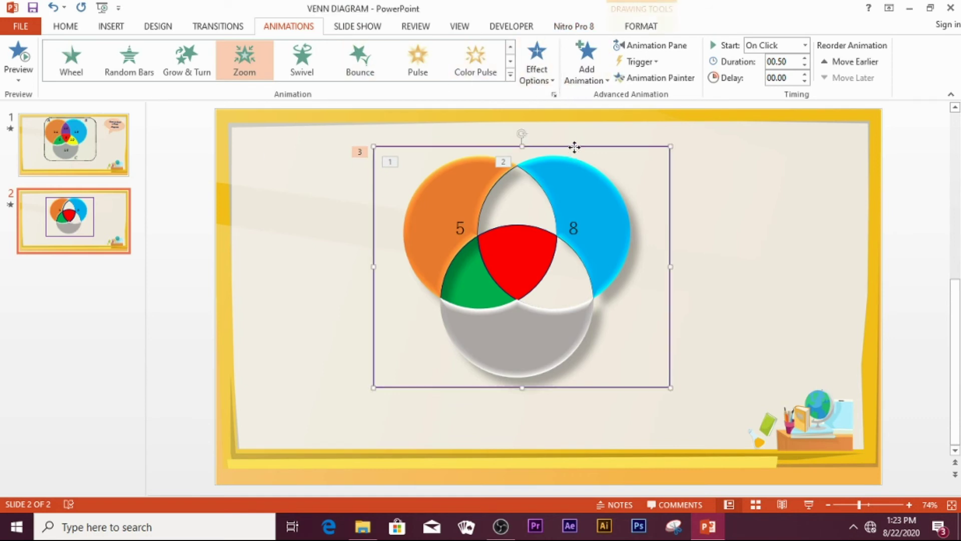
click(640, 26)
click(376, 78)
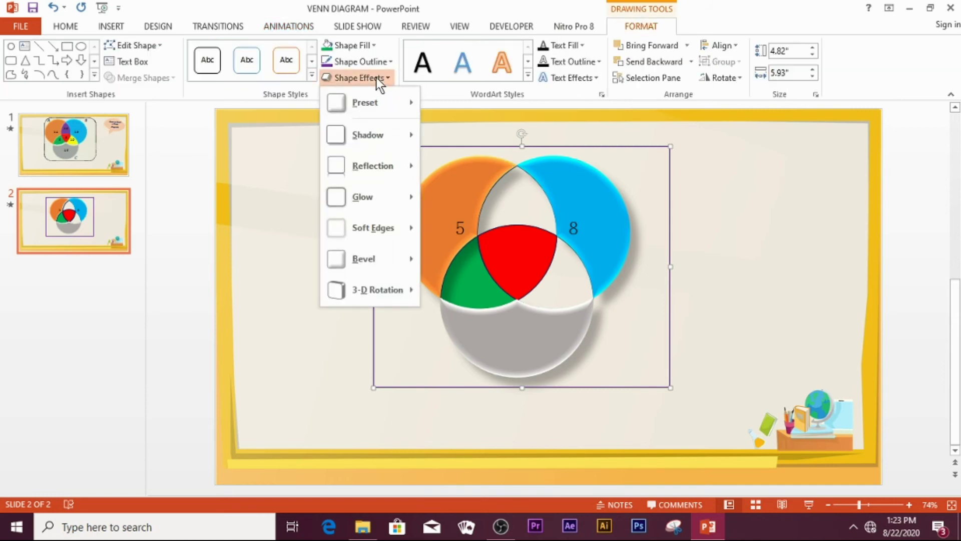
mouse_move(384, 102)
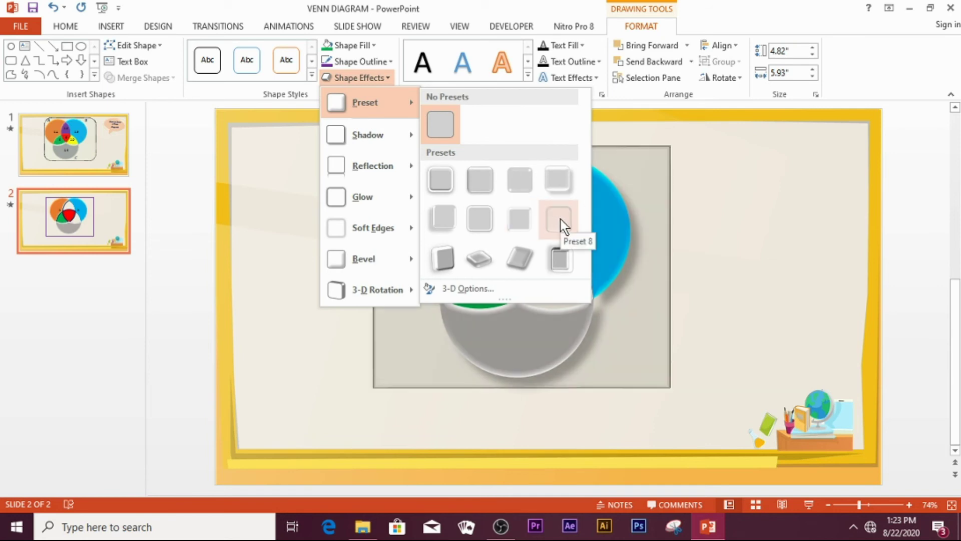
click(560, 218)
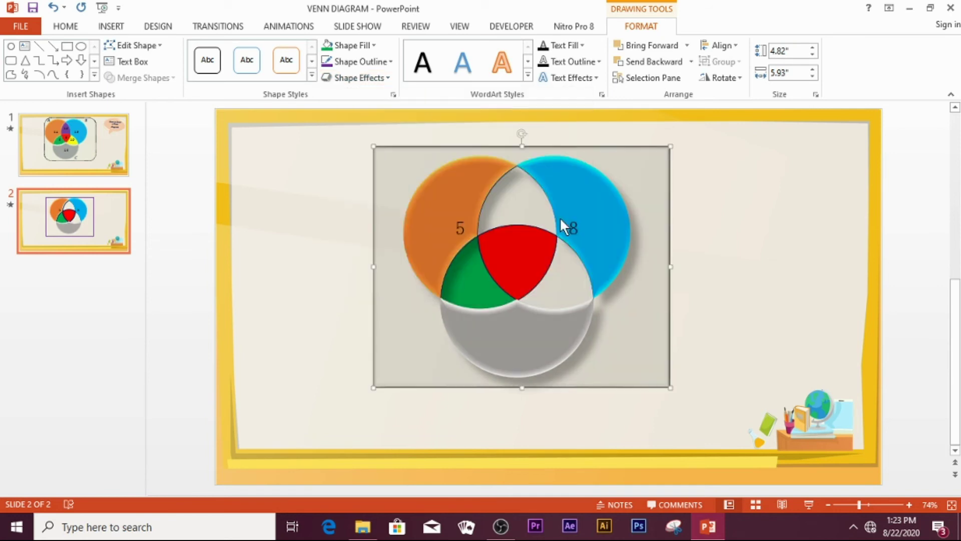
click(809, 504)
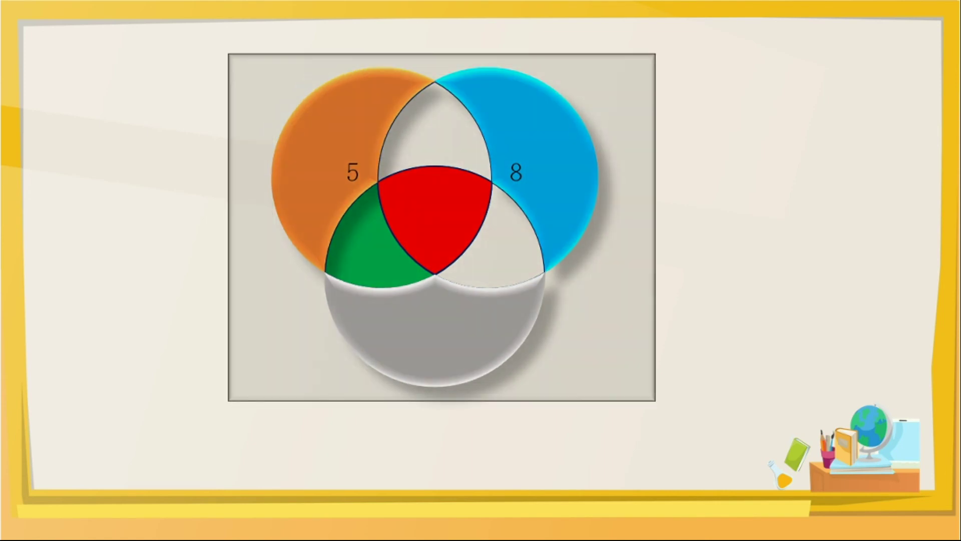
Exit the slide show with Esc and return to editing slide 2.
key(Escape)
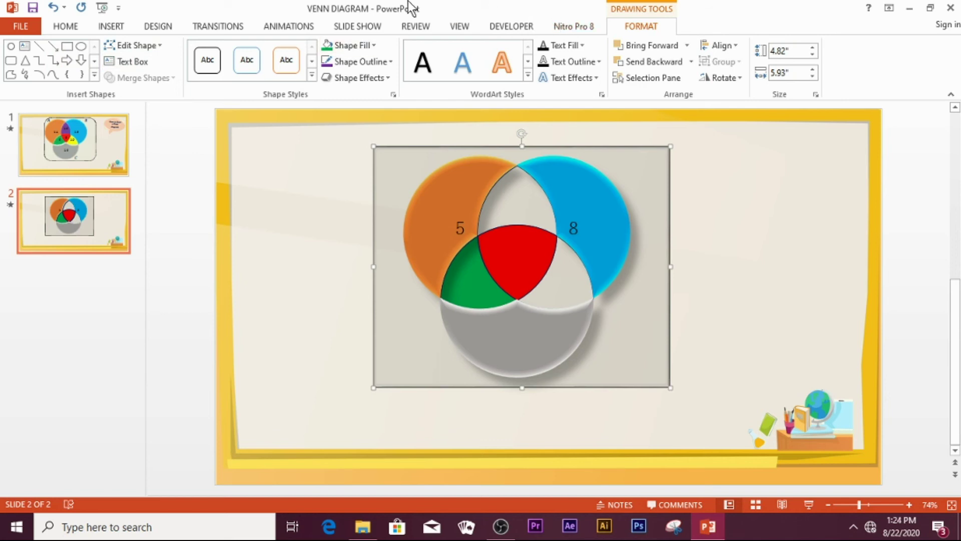
Draw an oval speech callout at the slide's upper right containing the text 'HOW'.
click(106, 27)
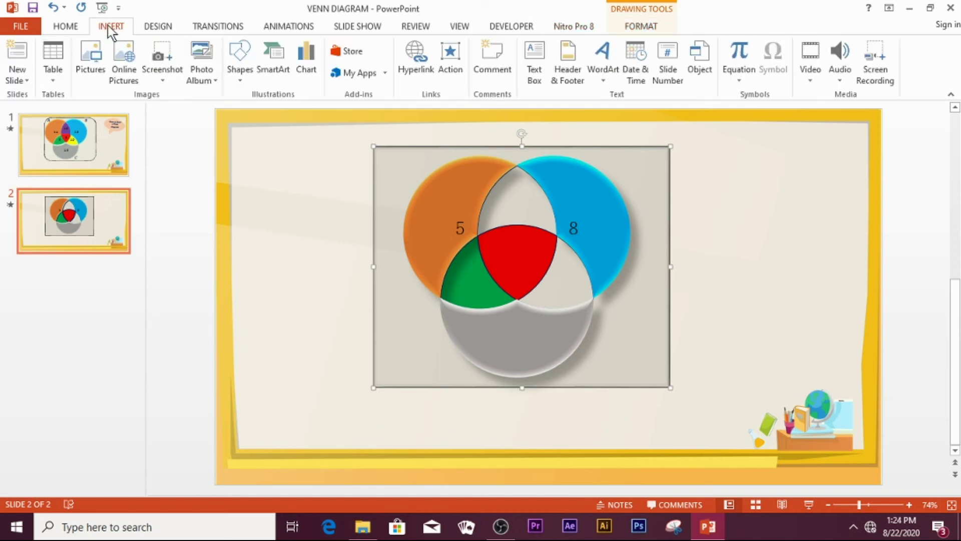
click(240, 75)
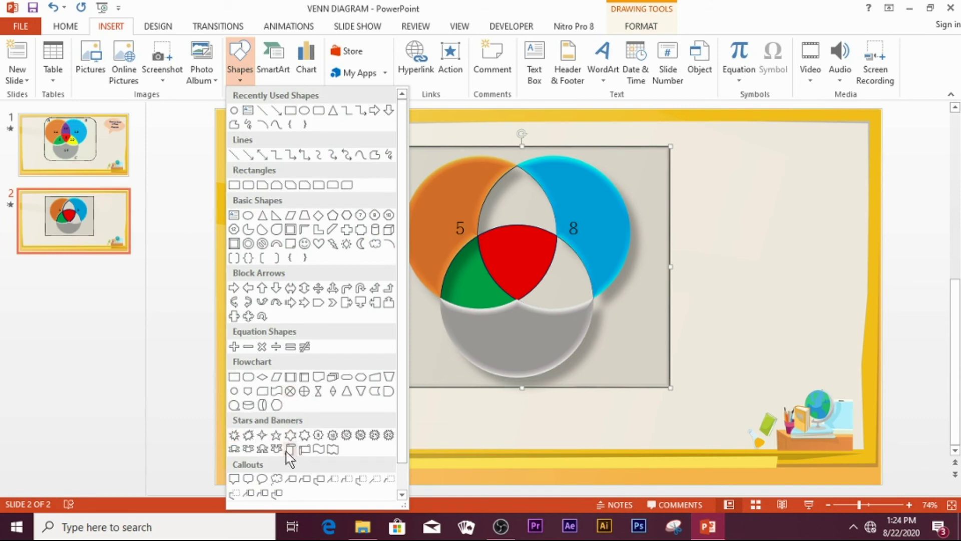
click(261, 475)
mouse_move(736, 151)
mouse_down()
mouse_move(794, 248)
mouse_move(846, 242)
mouse_up()
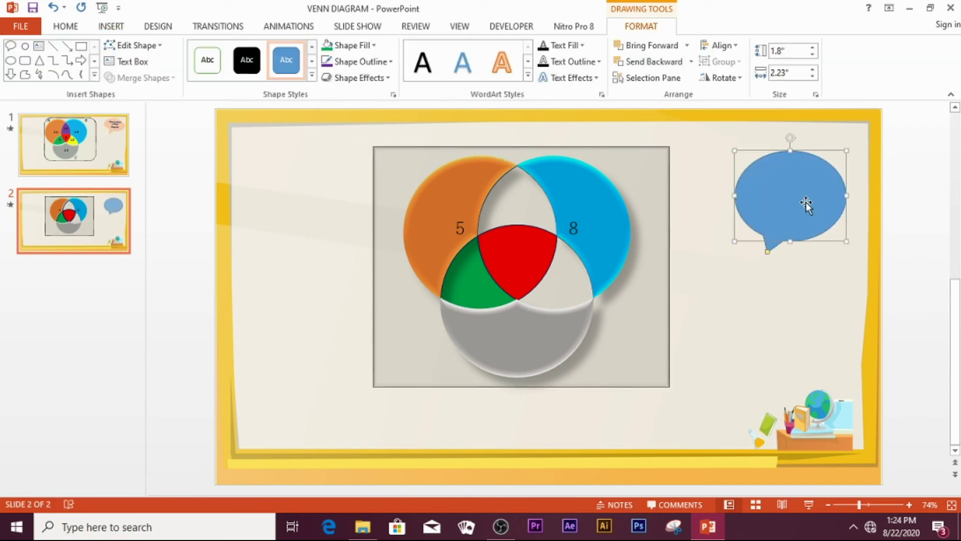
text(W)
key(BackSpace)
text(h)
key(BackSpace)
text(HOW)
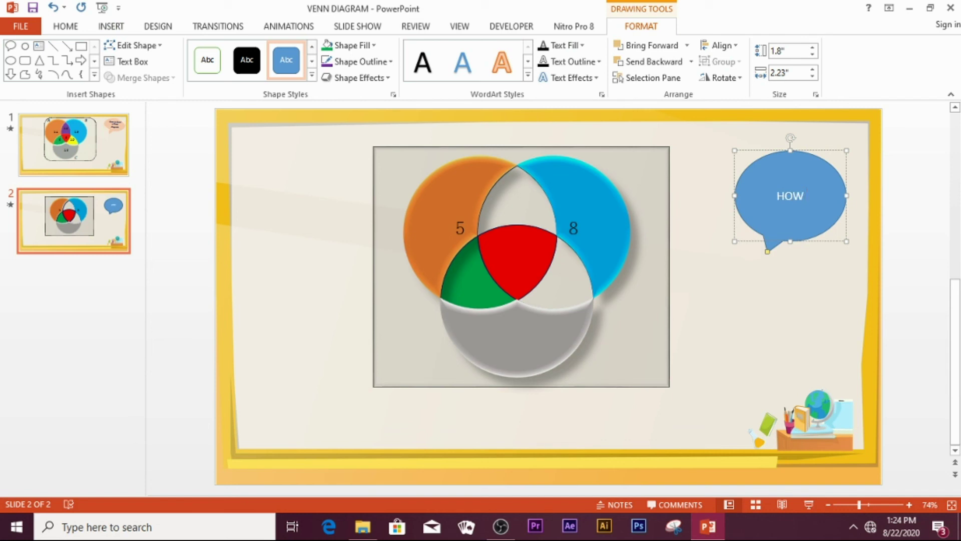
click(740, 307)
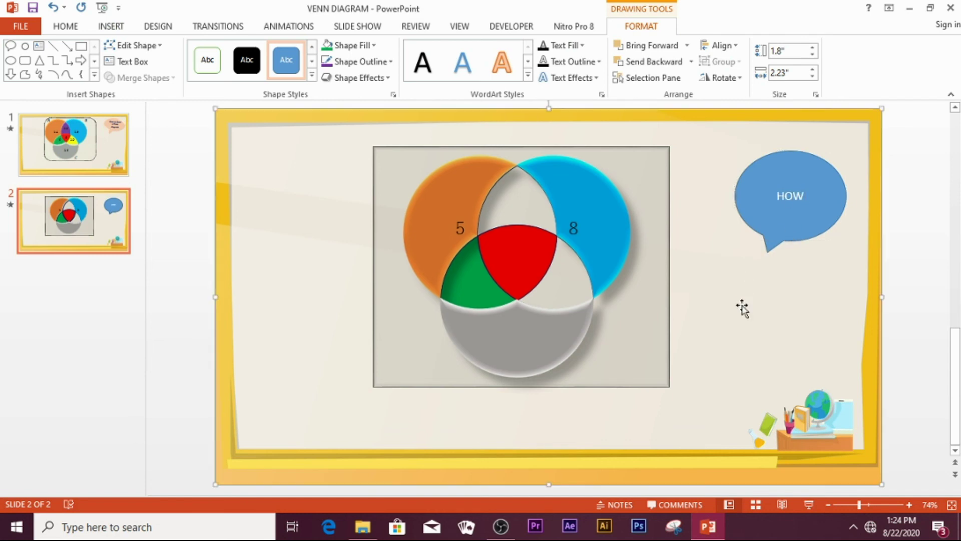
Fill the HOW callout light blue and apply a bevel preset shape effect.
click(779, 198)
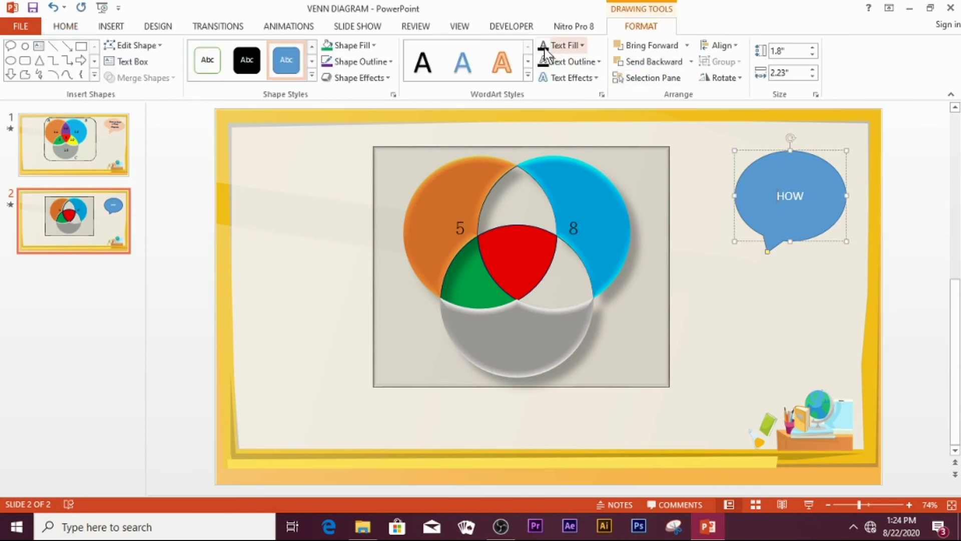
click(377, 46)
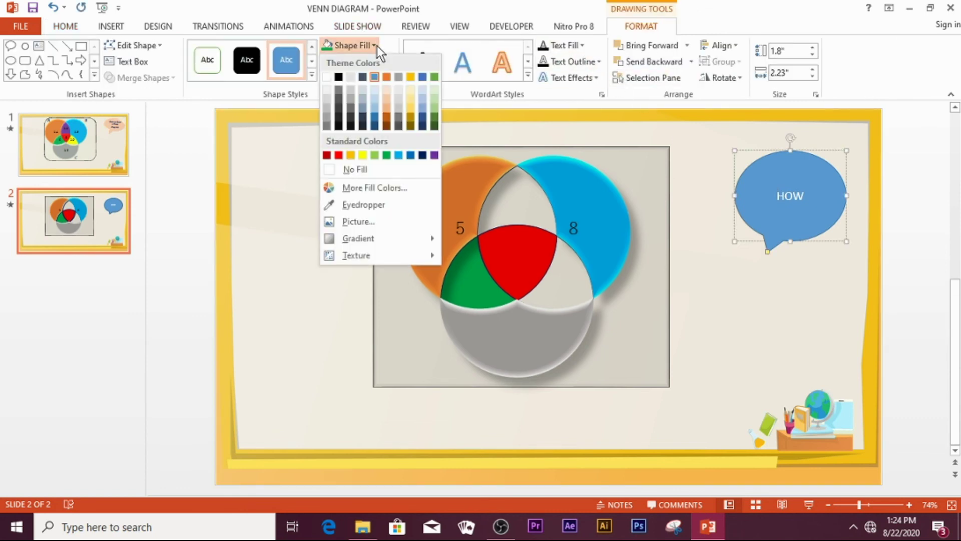
click(398, 155)
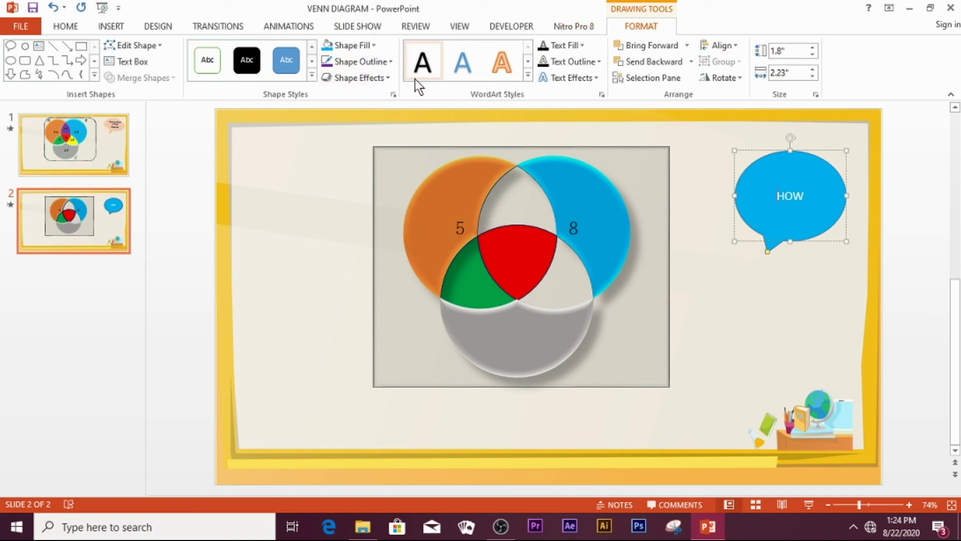
click(387, 78)
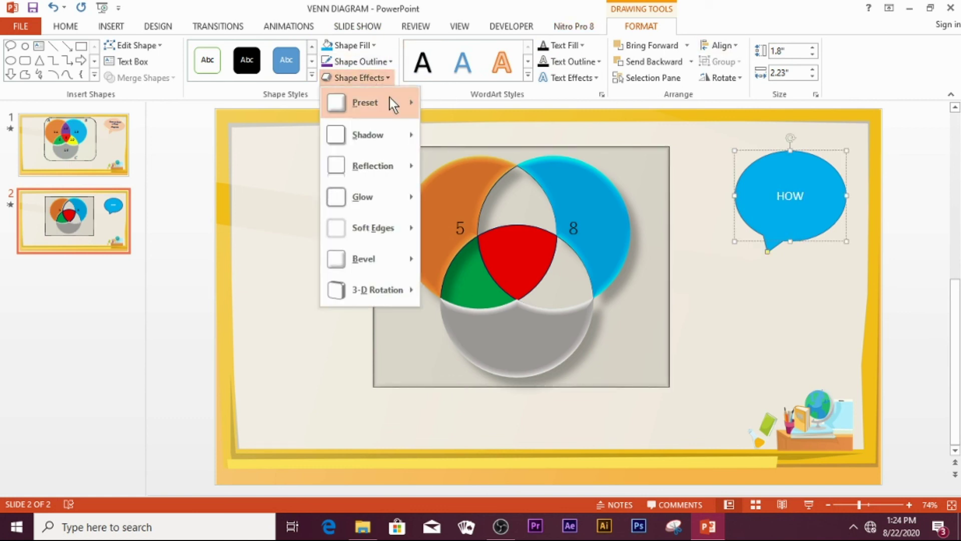
mouse_move(391, 98)
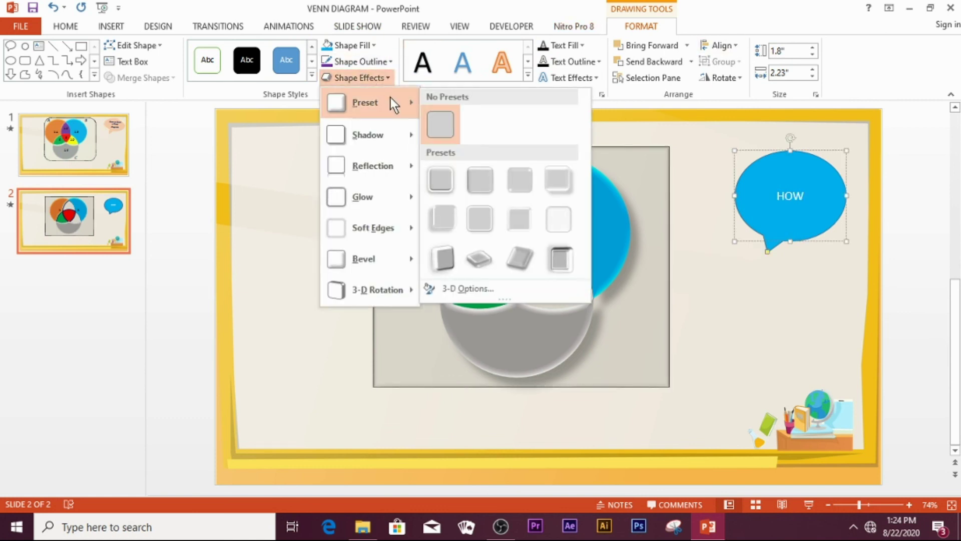
click(524, 185)
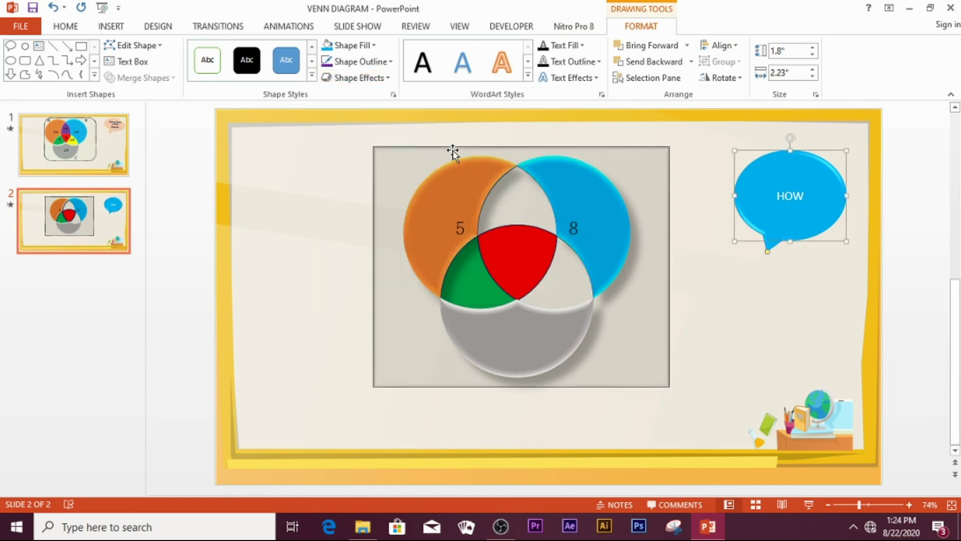
Apply the Appear animation to the HOW callout.
click(284, 25)
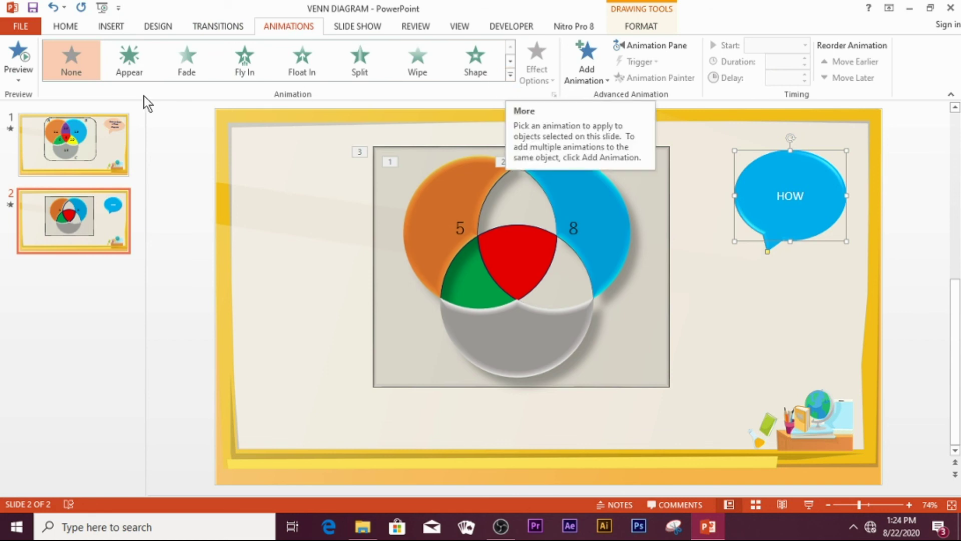
click(125, 65)
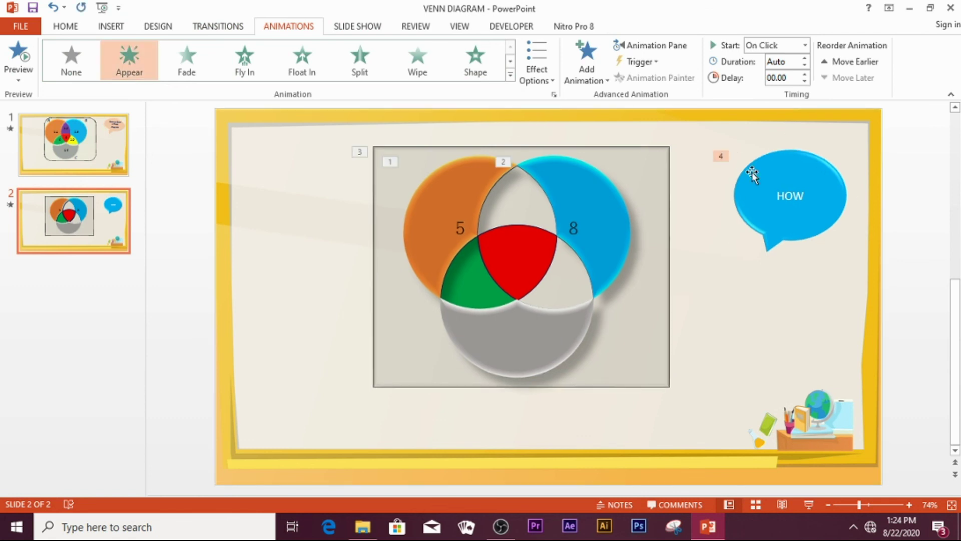
click(785, 197)
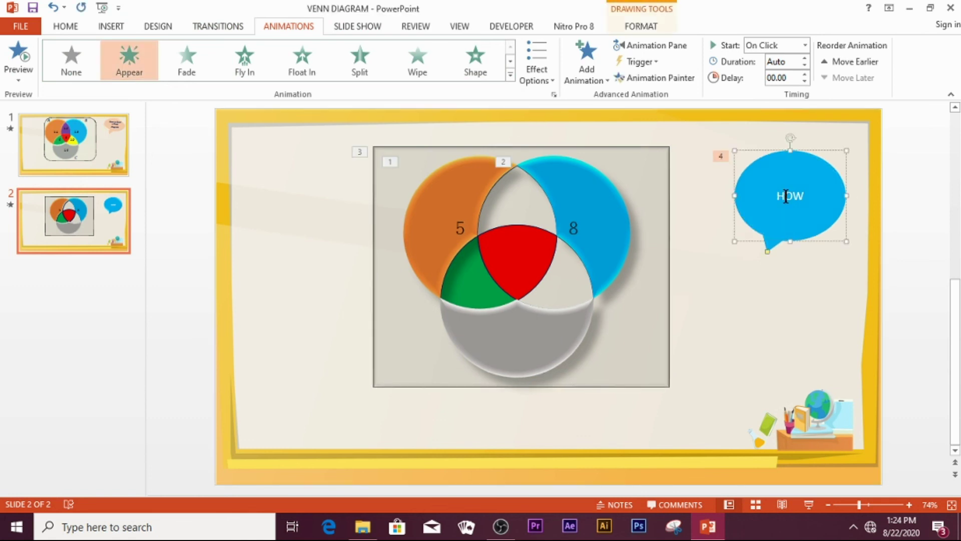
Set the callout's Appear effect to animate text by letter, 0.2 seconds apart.
click(670, 46)
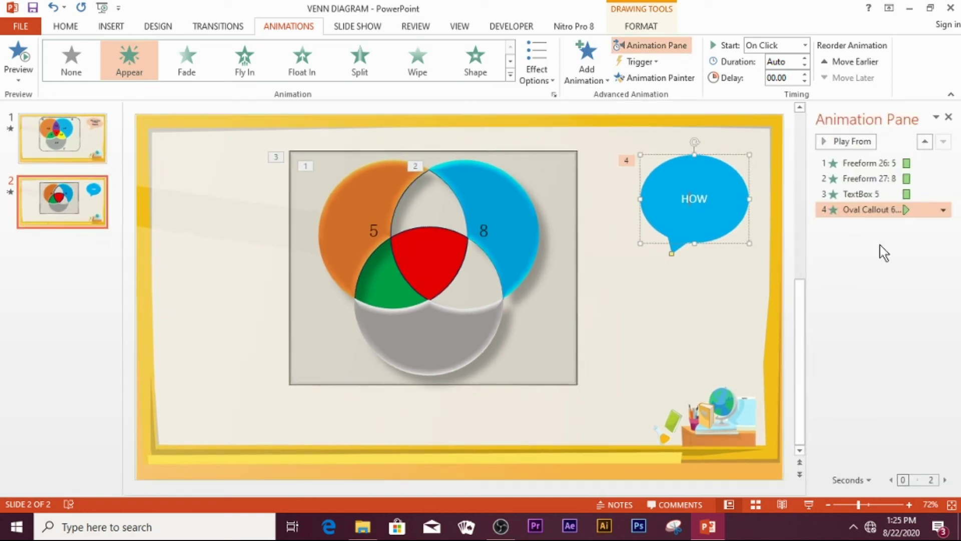
click(944, 211)
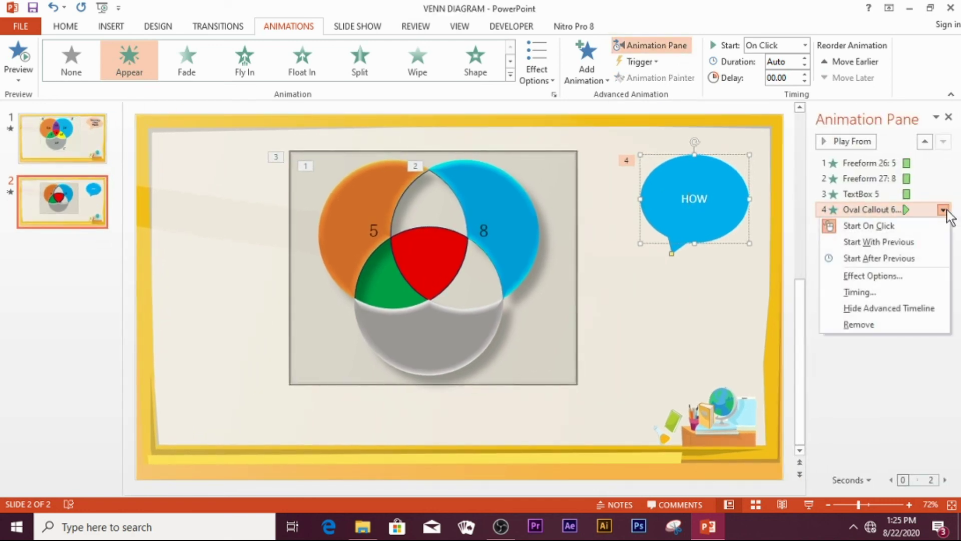
click(890, 281)
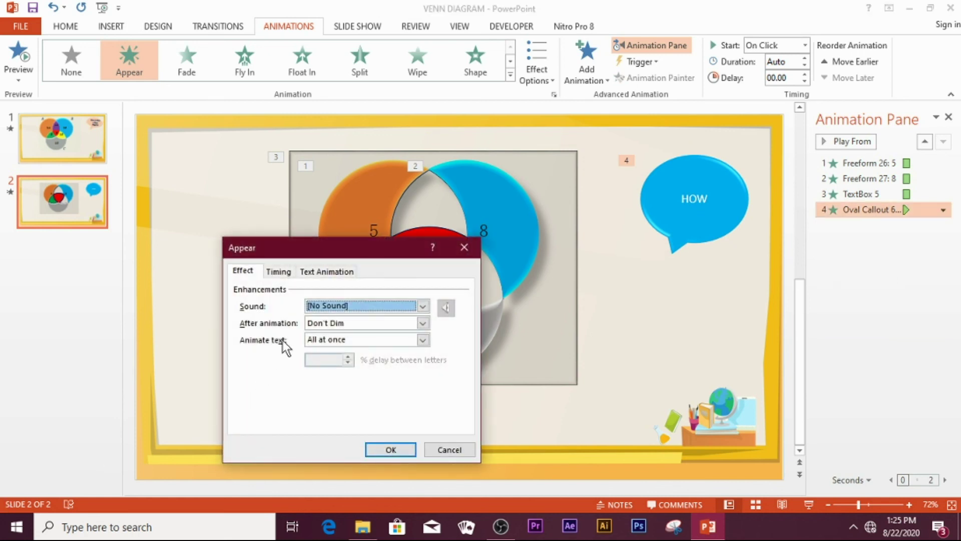
click(423, 340)
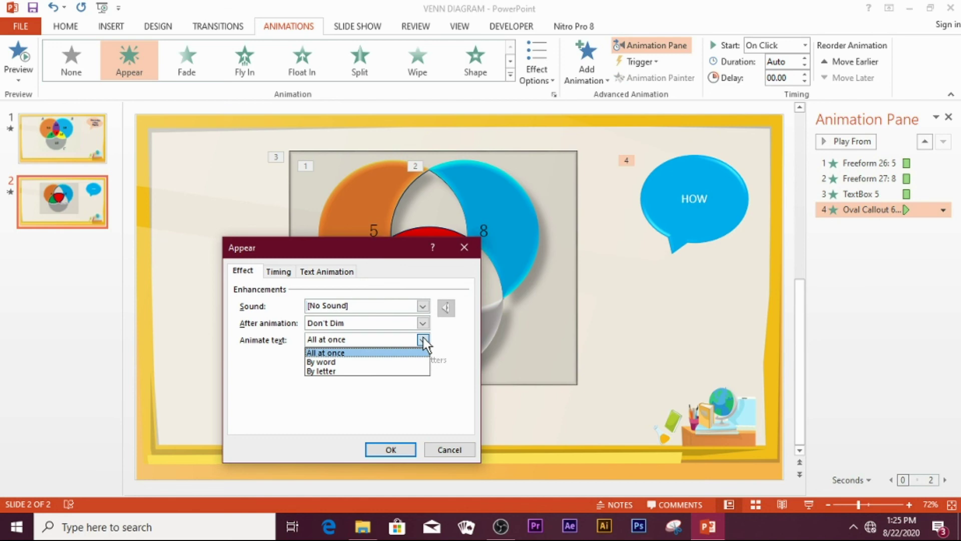
click(356, 373)
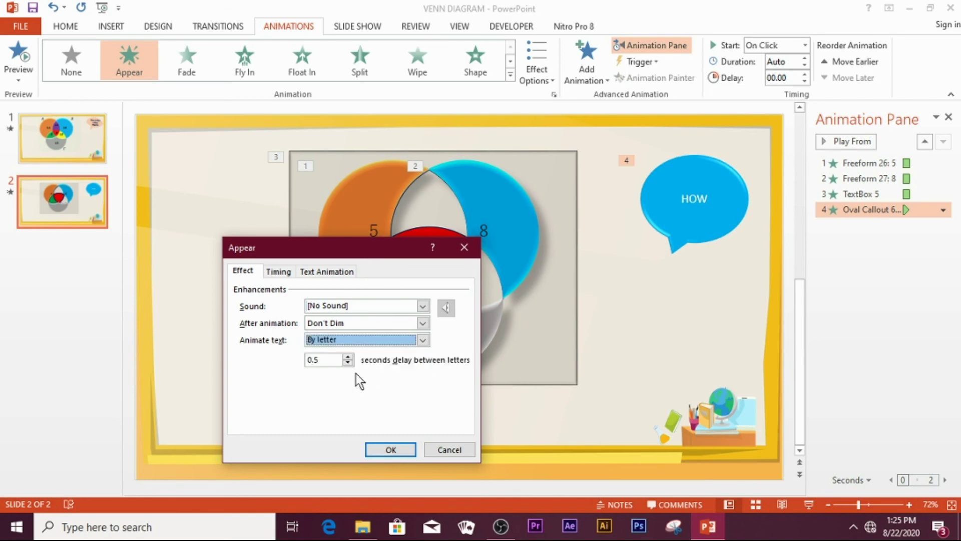
click(348, 363)
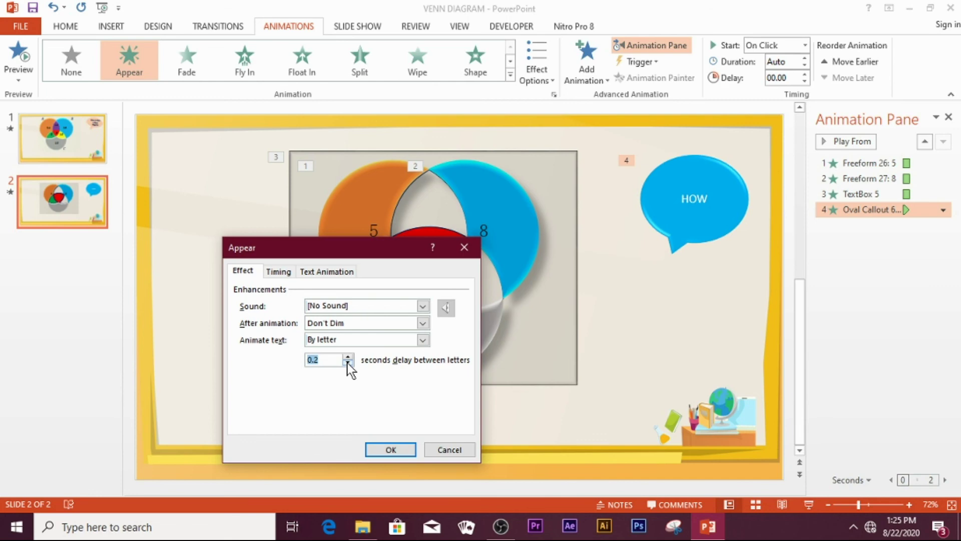
click(392, 449)
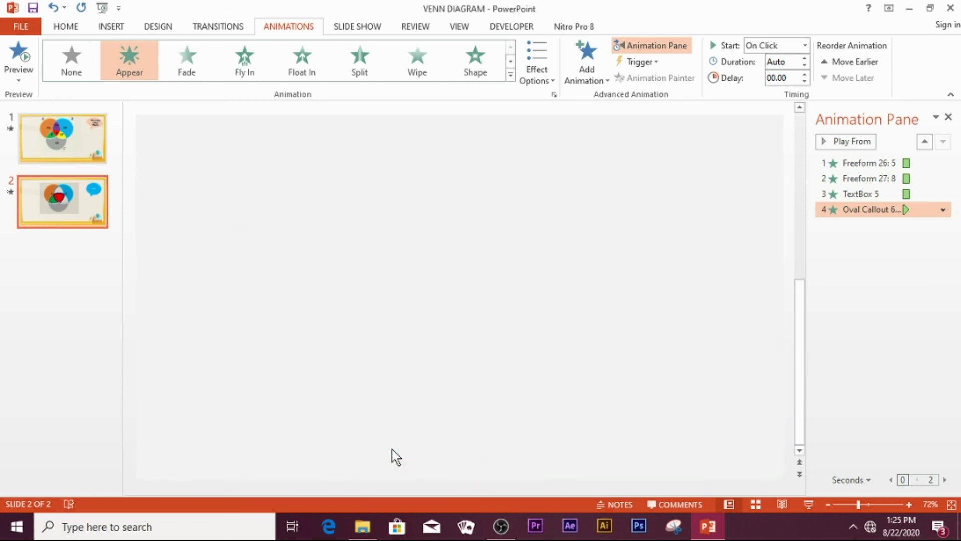
click(809, 502)
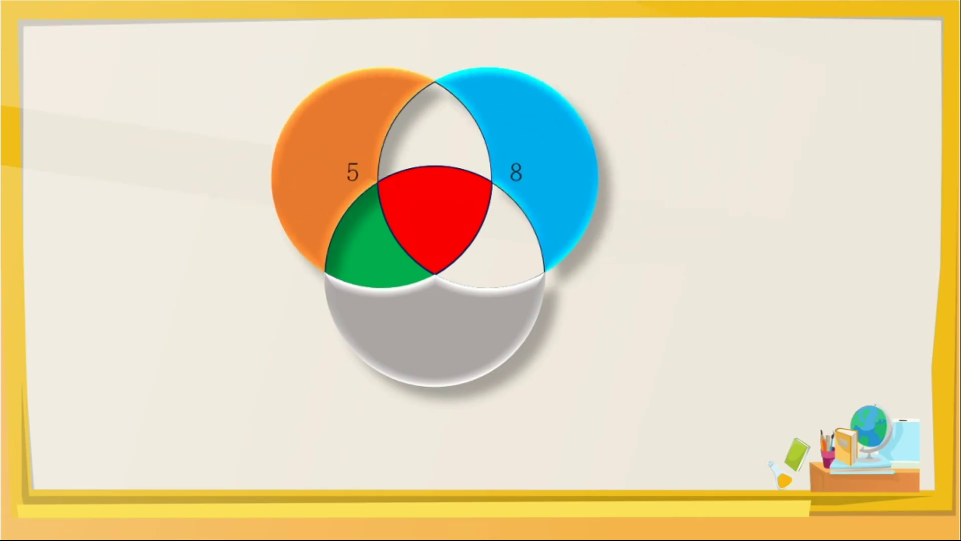
key(Escape)
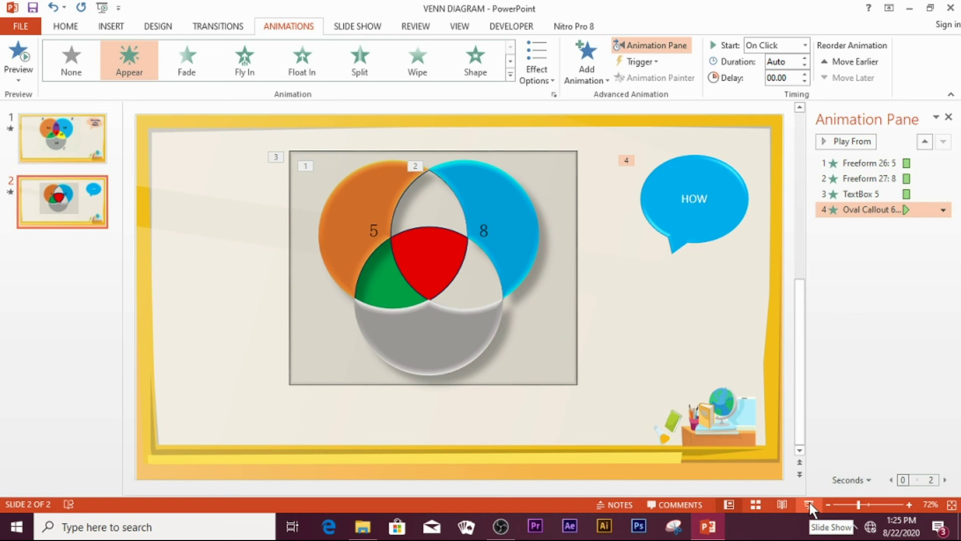